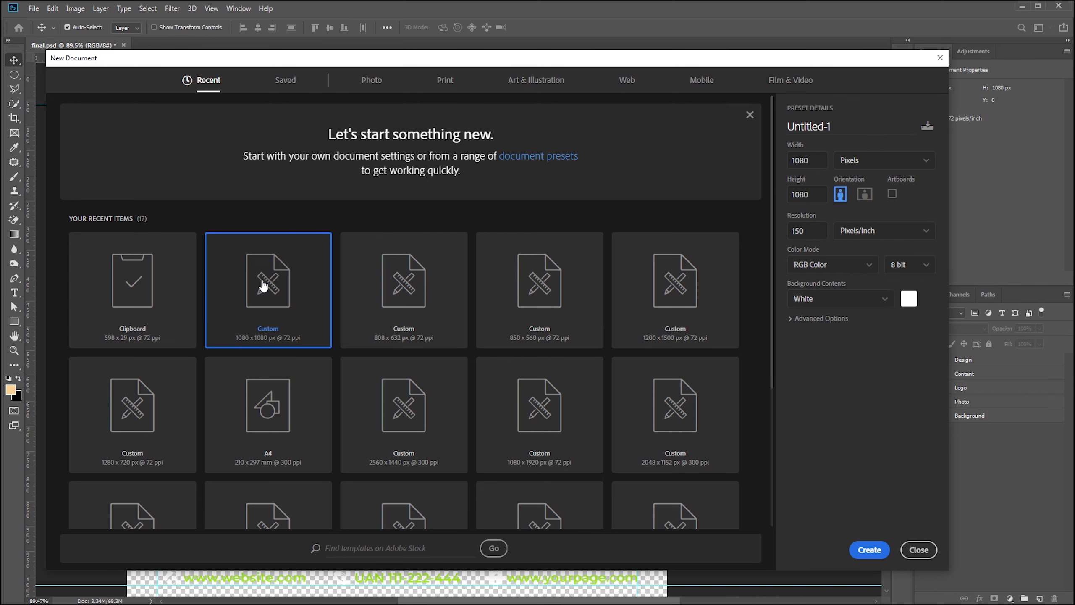
# Step: Create a new 1080 × 1080 px, 150 ppi blank document from the recent Custom preset
pyautogui.doubleClick(279, 287)
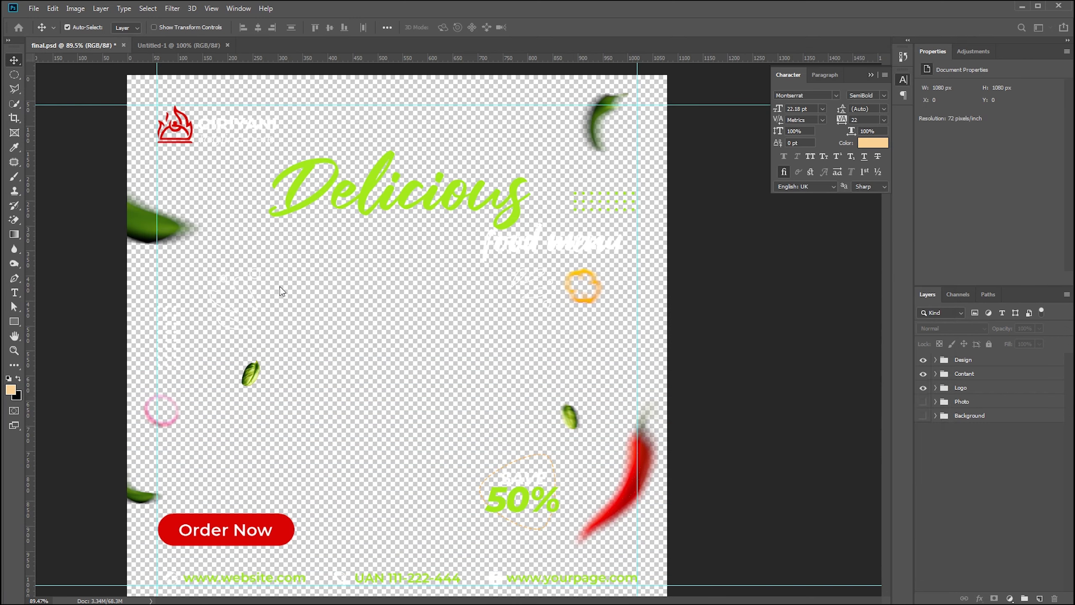
pyautogui.scroll(1, 473, 340)
pyautogui.scroll(1, 474, 340)
pyautogui.scroll(-1, 474, 339)
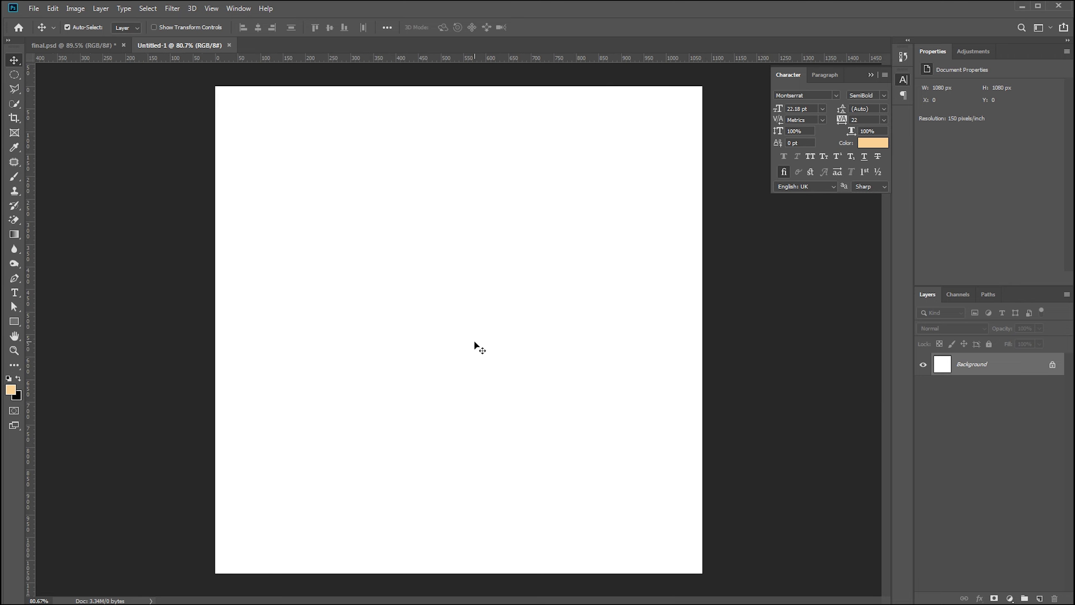
pyautogui.click(211, 8)
# Step: Add a guide layout with 60 px margins on all four sides
pyautogui.click(249, 322)
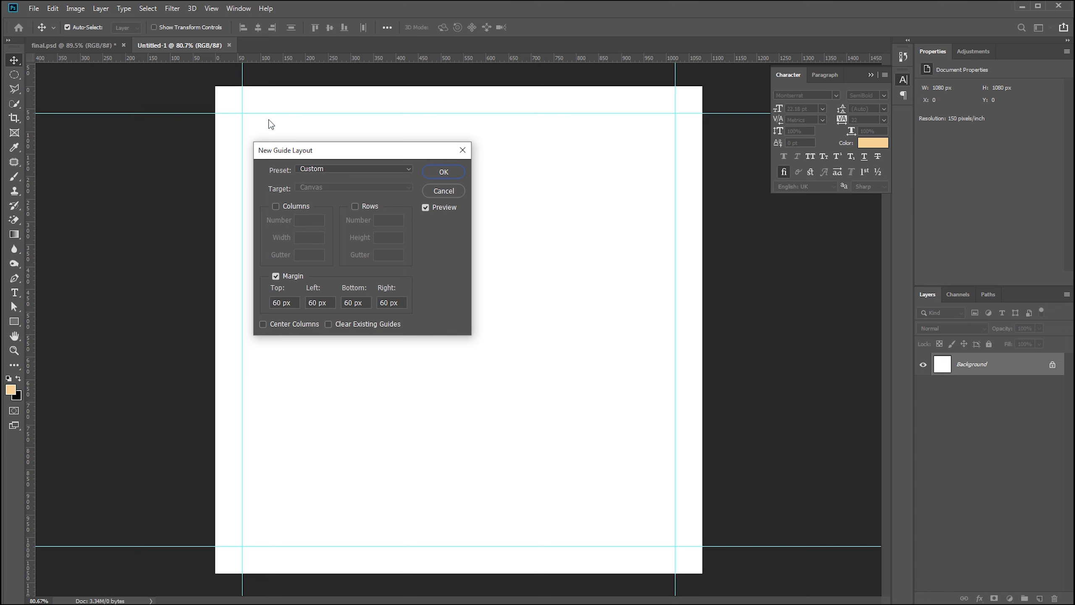
pyautogui.click(443, 172)
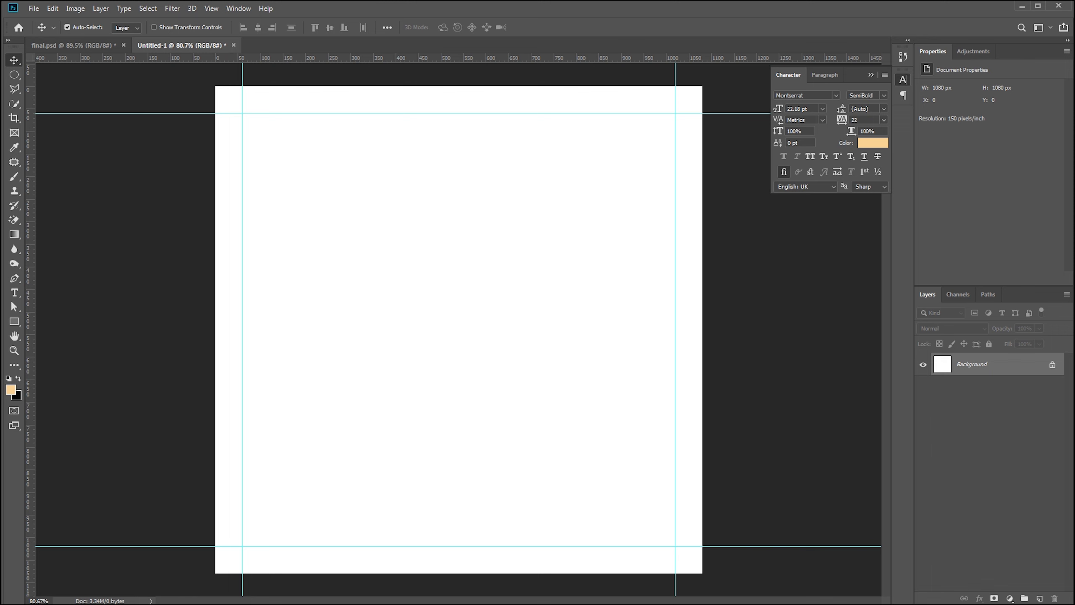
# Step: Place the brown wood texture and scale it to cover the whole canvas
pyautogui.click(619, 264)
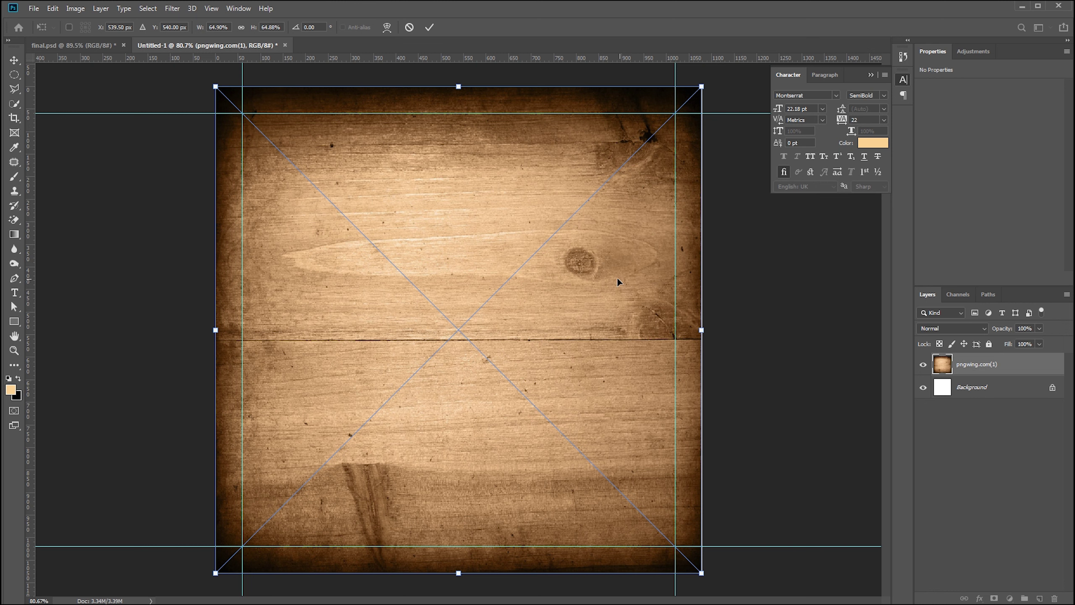
pyautogui.press('Return')
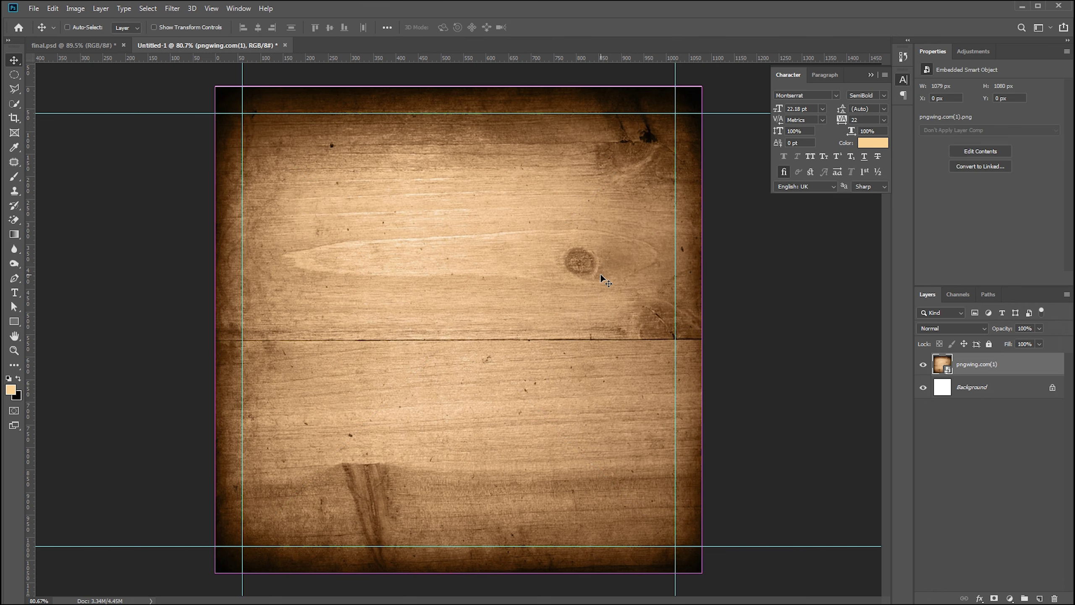
pyautogui.hotkey('ctrl', 't')
pyautogui.moveTo(702, 86); pyautogui.dragTo(704, 82)
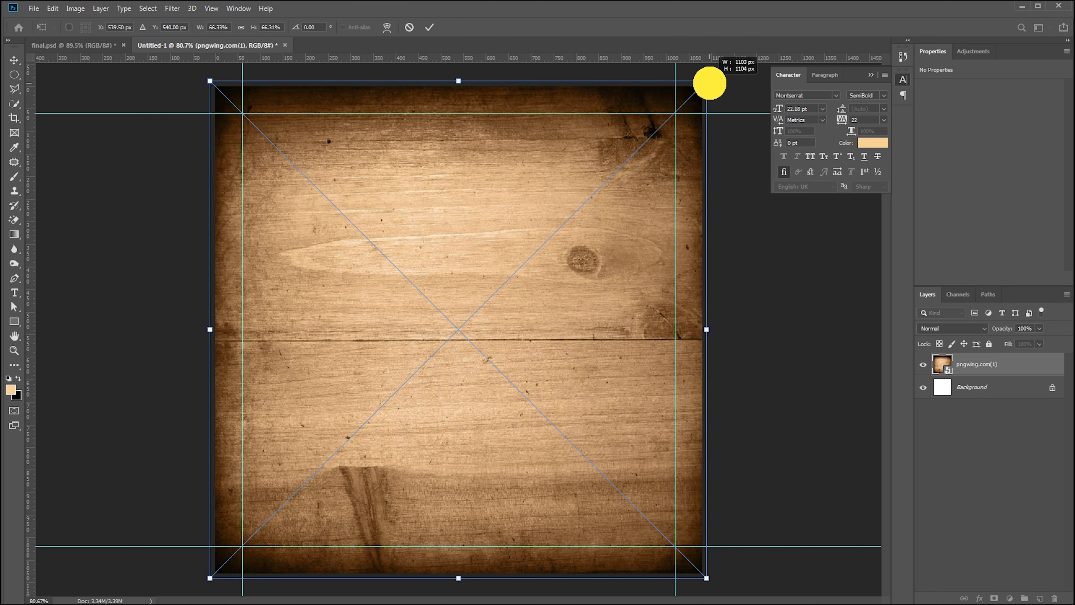
pyautogui.press('Return')
pyautogui.click(774, 319)
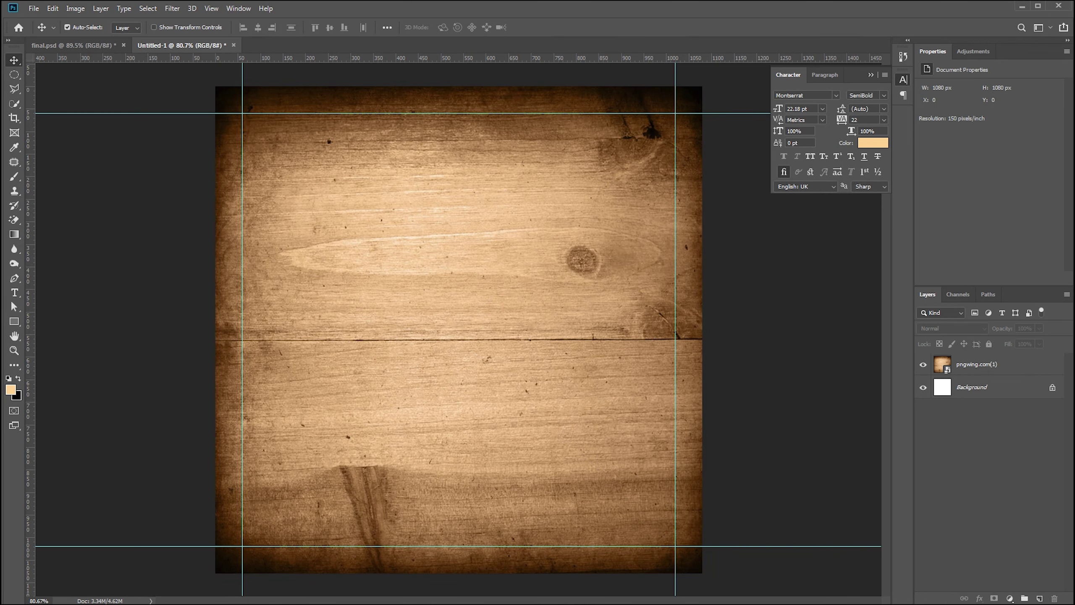
pyautogui.click(532, 312)
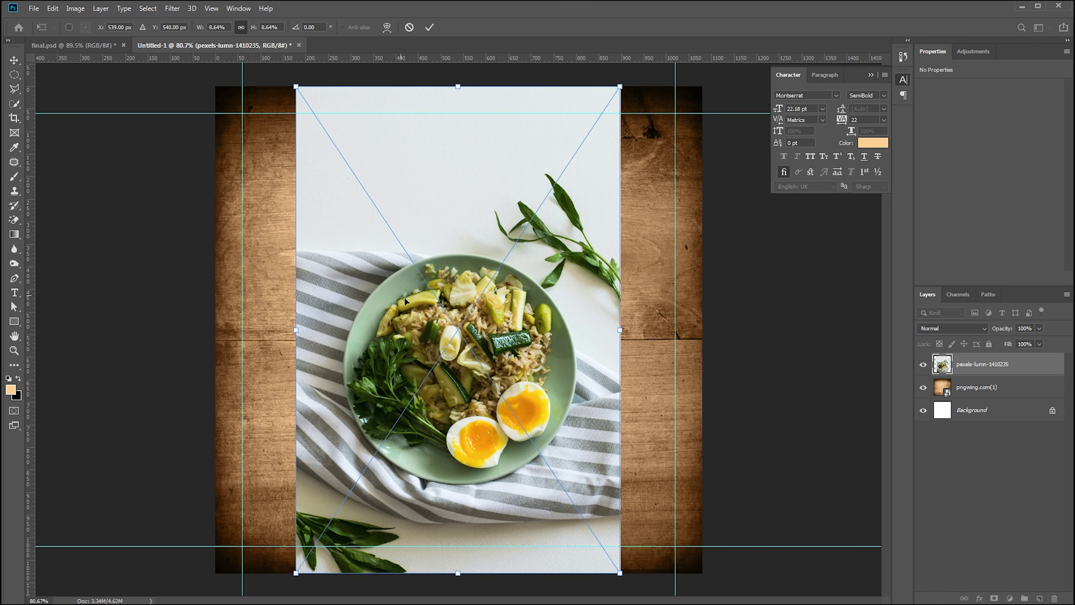
# Step: Move the plated-food photo upward, centred horizontally, and commit it
pyautogui.moveTo(389, 283); pyautogui.dragTo(390, 237)
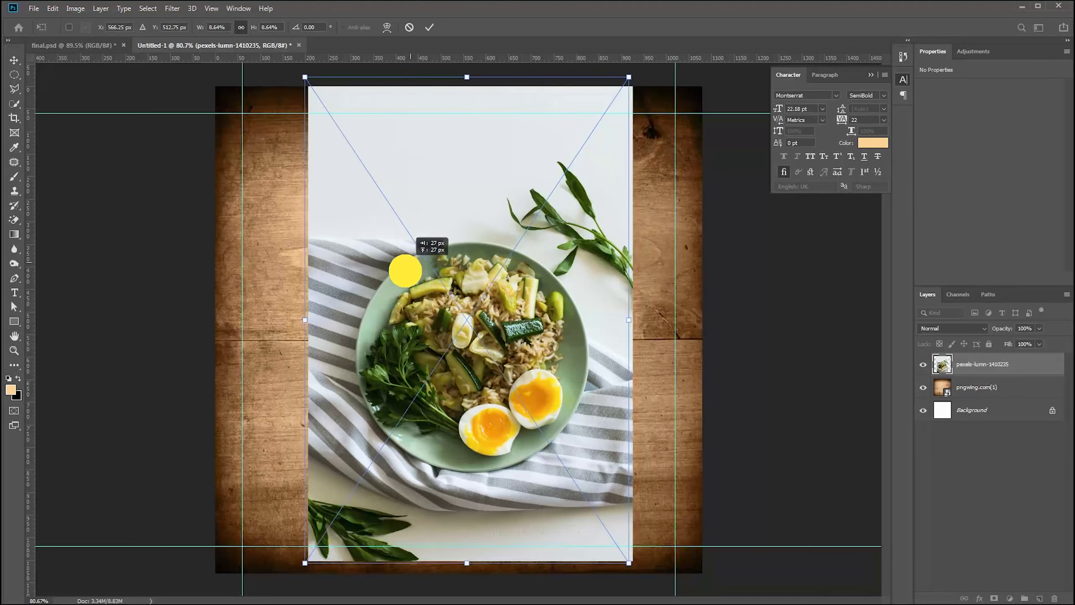
pyautogui.press('Return')
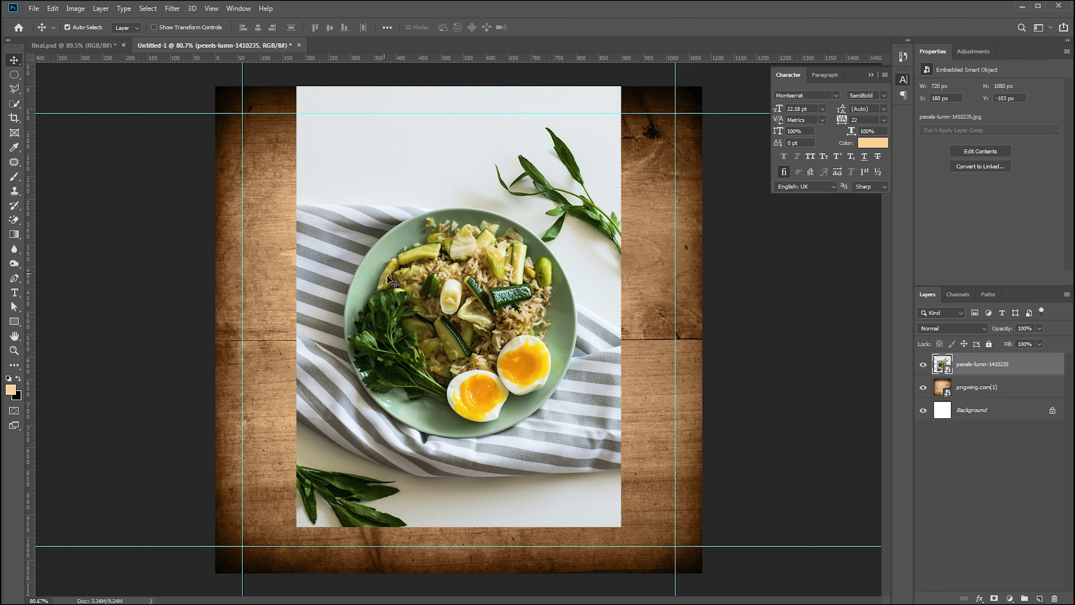
pyautogui.click(14, 74)
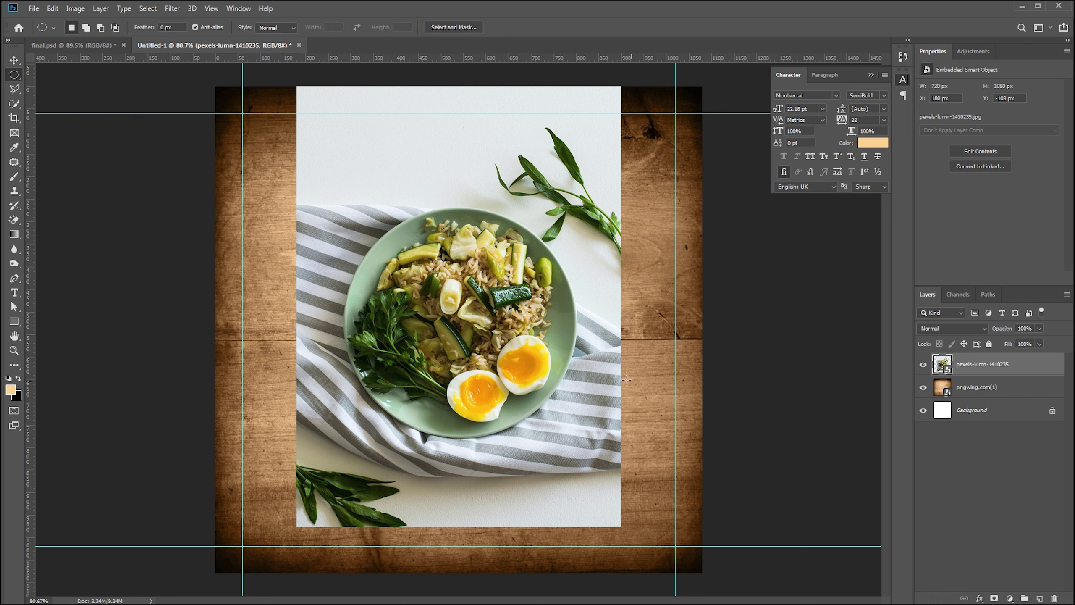
# Step: Draw an elliptical selection and transform it to fit the round plate's rim
pyautogui.moveTo(464, 324)
pyautogui.mouseDown()
pyautogui.moveTo(437, 256)
pyautogui.moveTo(427, 299)
pyautogui.moveTo(338, 178)
pyautogui.mouseUp()
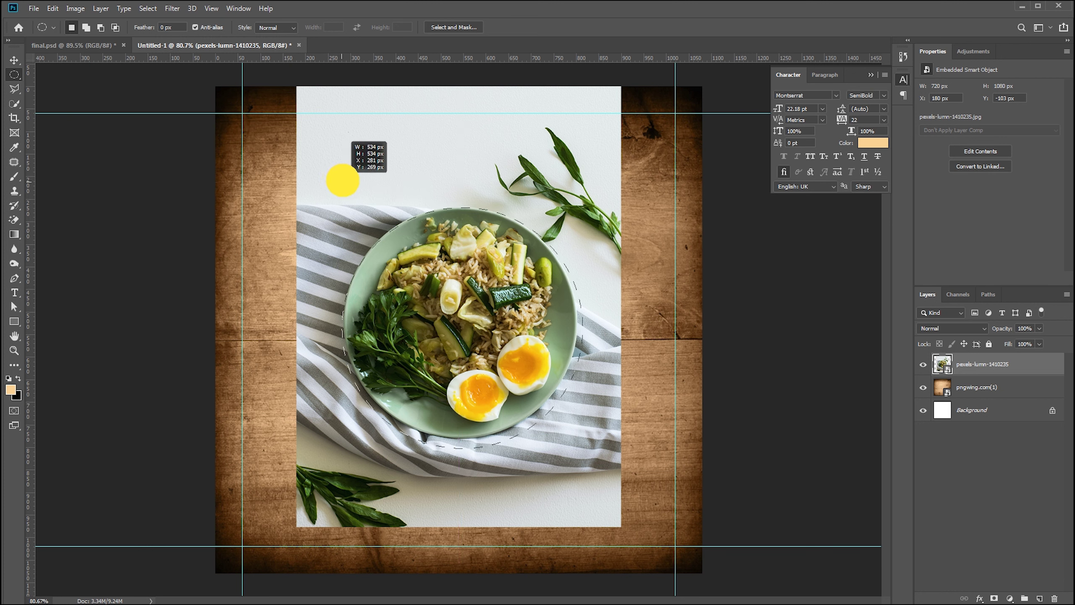
pyautogui.moveTo(338, 178)
pyautogui.mouseDown()
pyautogui.moveTo(359, 193)
pyautogui.moveTo(347, 178)
pyautogui.mouseUp()
pyautogui.rightClick(346, 178)
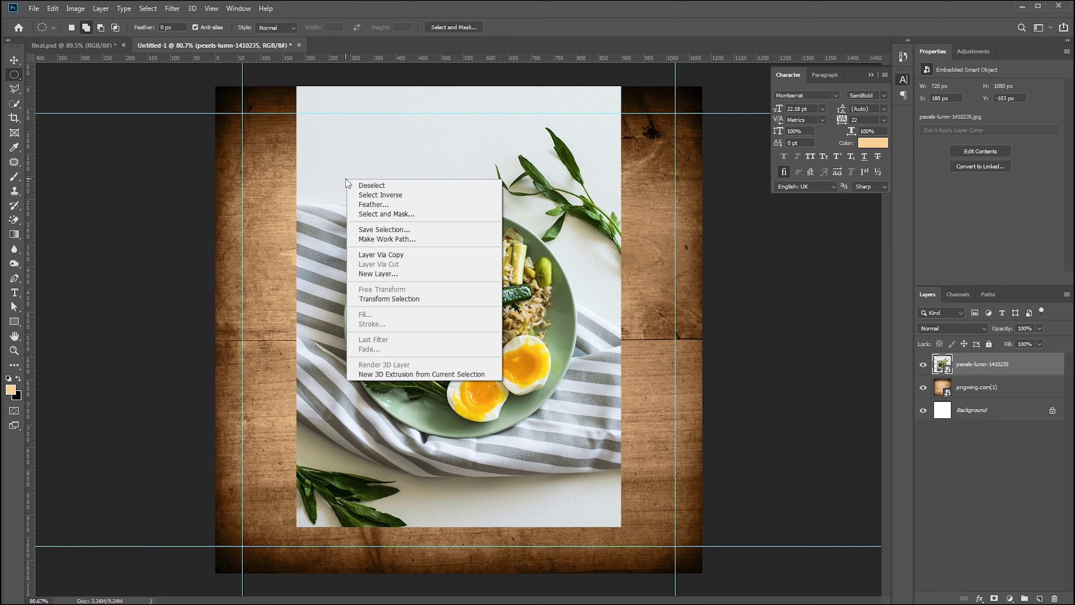
pyautogui.click(346, 179)
pyautogui.rightClick(443, 292)
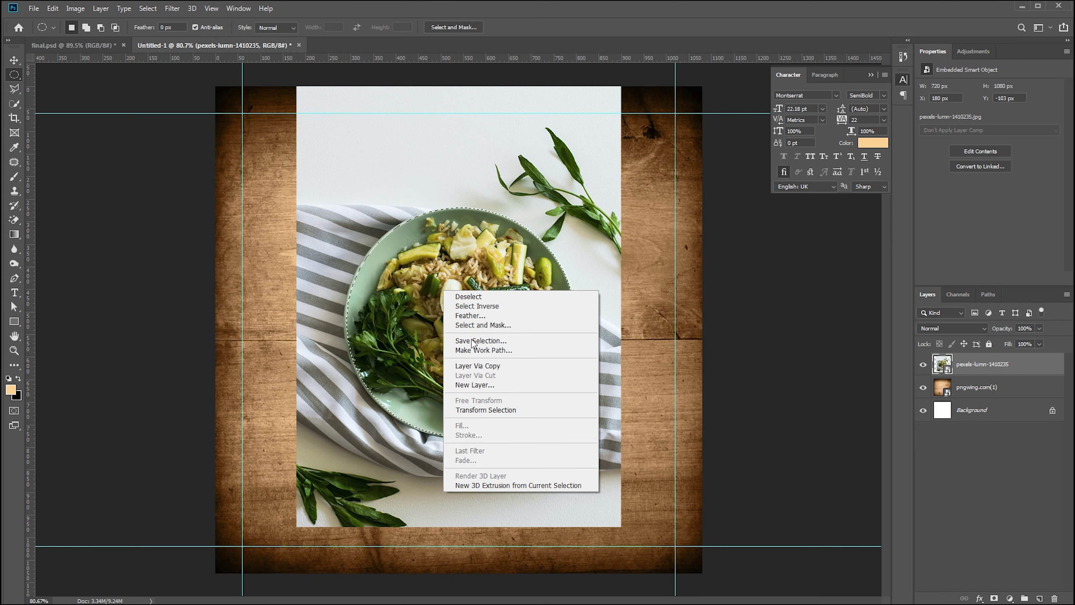
pyautogui.click(486, 409)
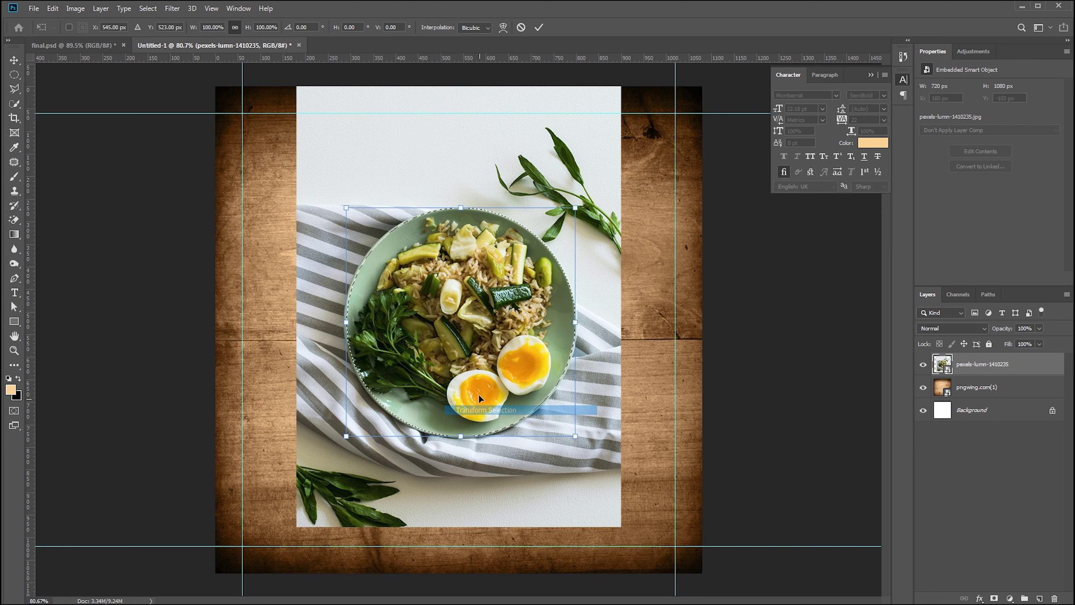
pyautogui.moveTo(344, 208); pyautogui.dragTo(340, 203)
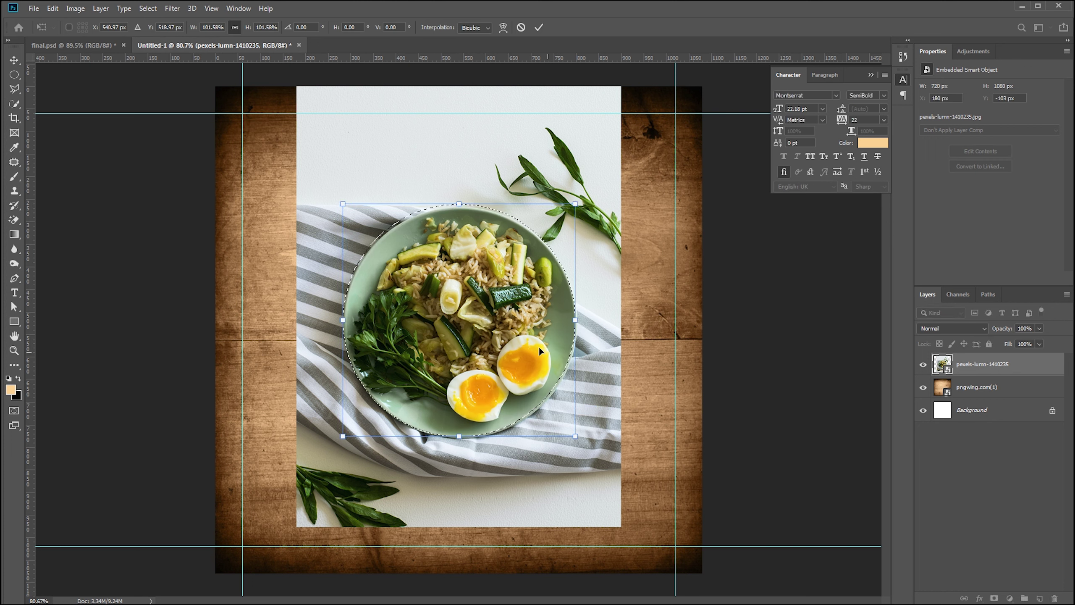
pyautogui.moveTo(533, 333); pyautogui.dragTo(530, 339)
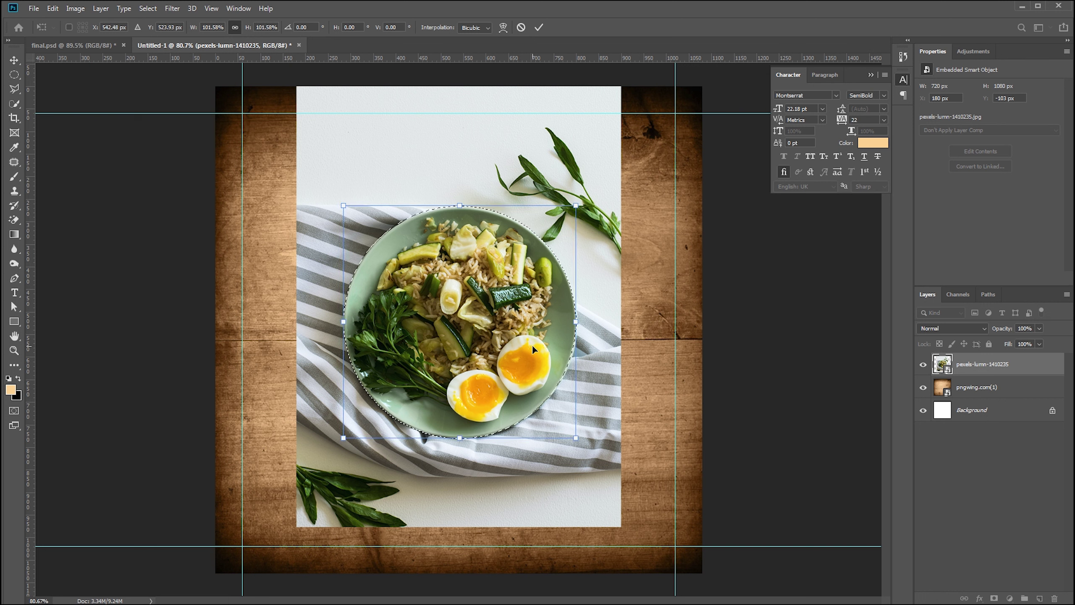
pyautogui.moveTo(532, 345); pyautogui.dragTo(531, 339)
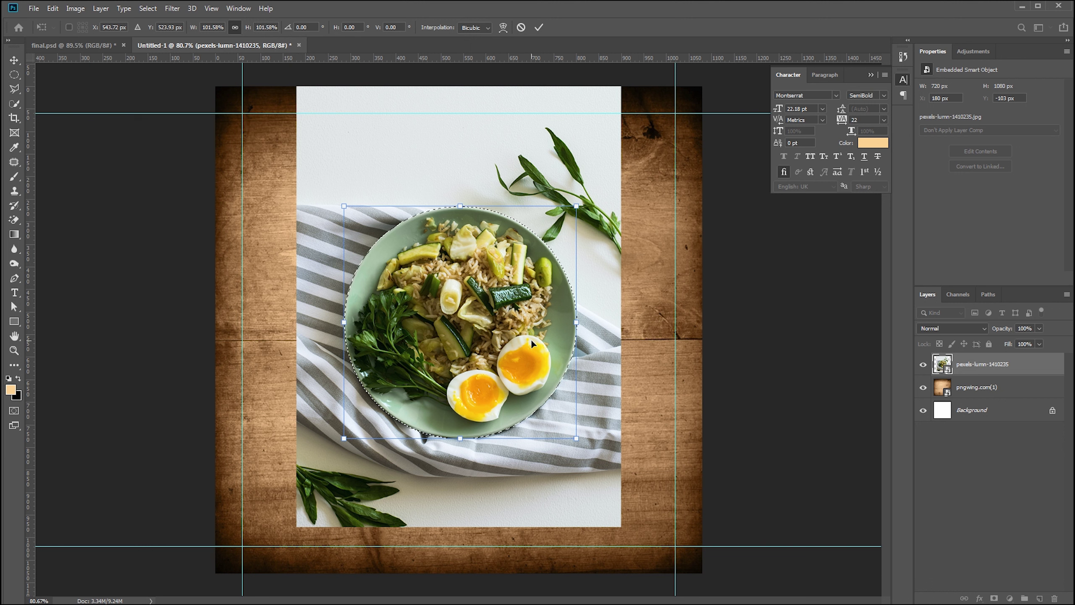
pyautogui.press('Return')
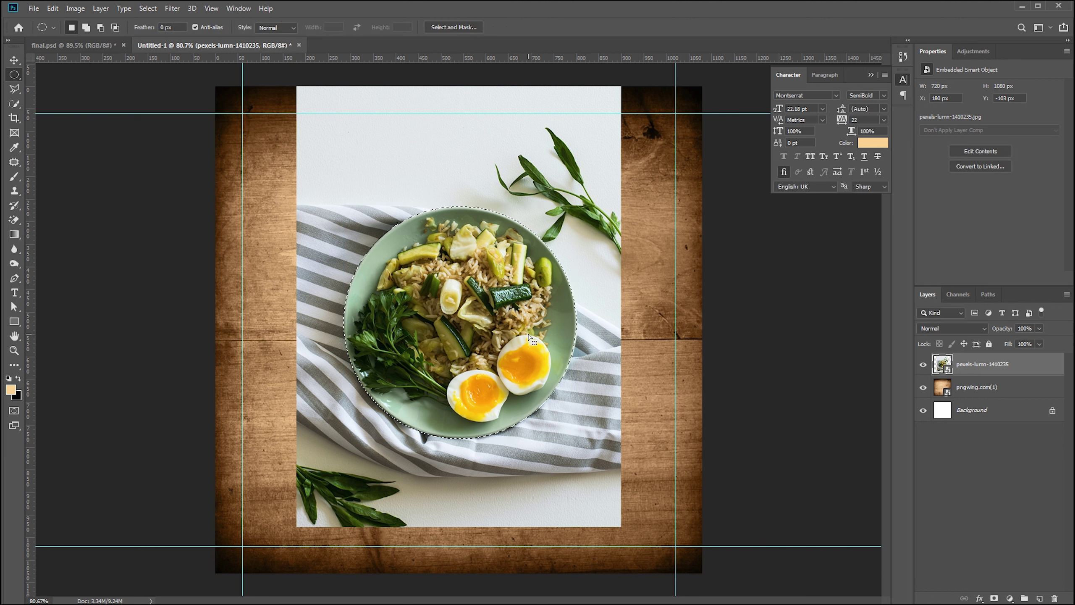
# Step: Rasterize the food photo, copy the plate to Layer 1, and delete the original photo layer
pyautogui.click(966, 364)
pyautogui.rightClick(967, 364)
pyautogui.click(955, 89)
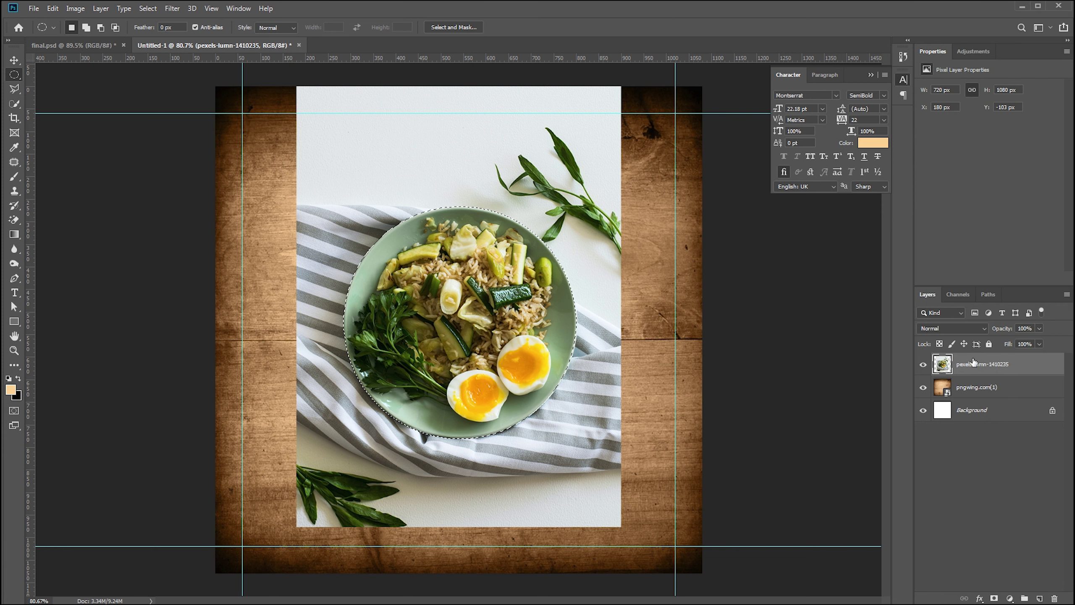
pyautogui.hotkey('ctrl', 'j')
pyautogui.click(979, 388)
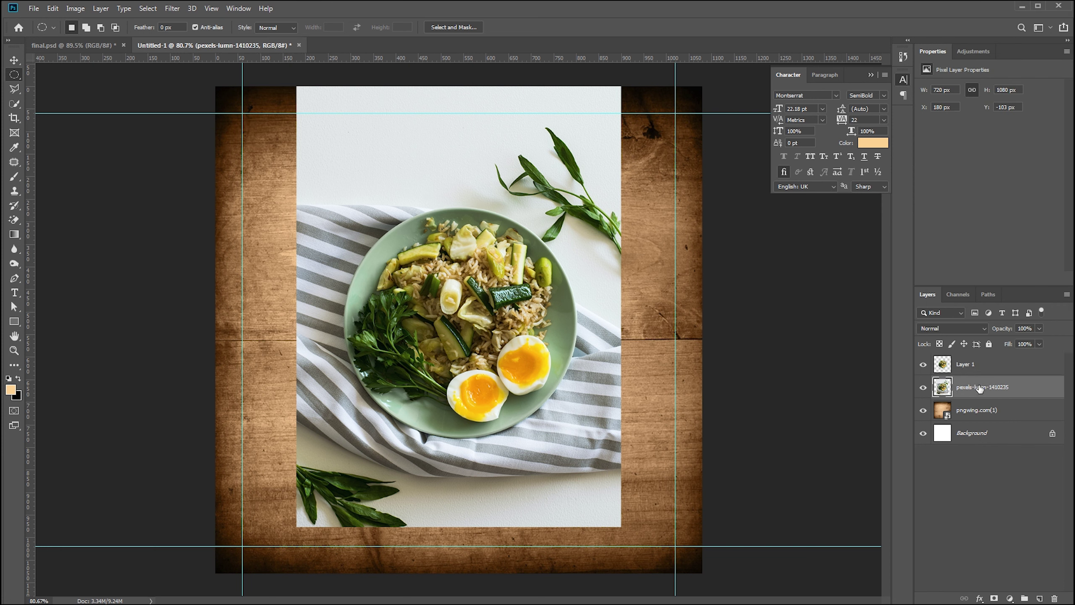
pyautogui.press('Delete')
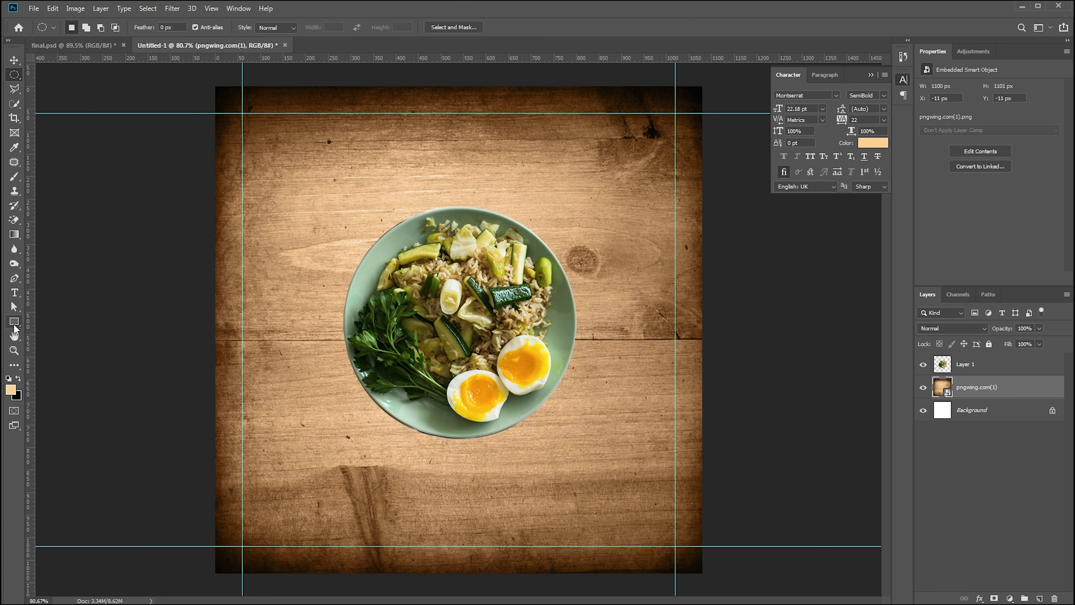
pyautogui.click(14, 322)
# Step: Draw a rectangle over the upper canvas and fill it dark green #122c06
pyautogui.click(60, 321)
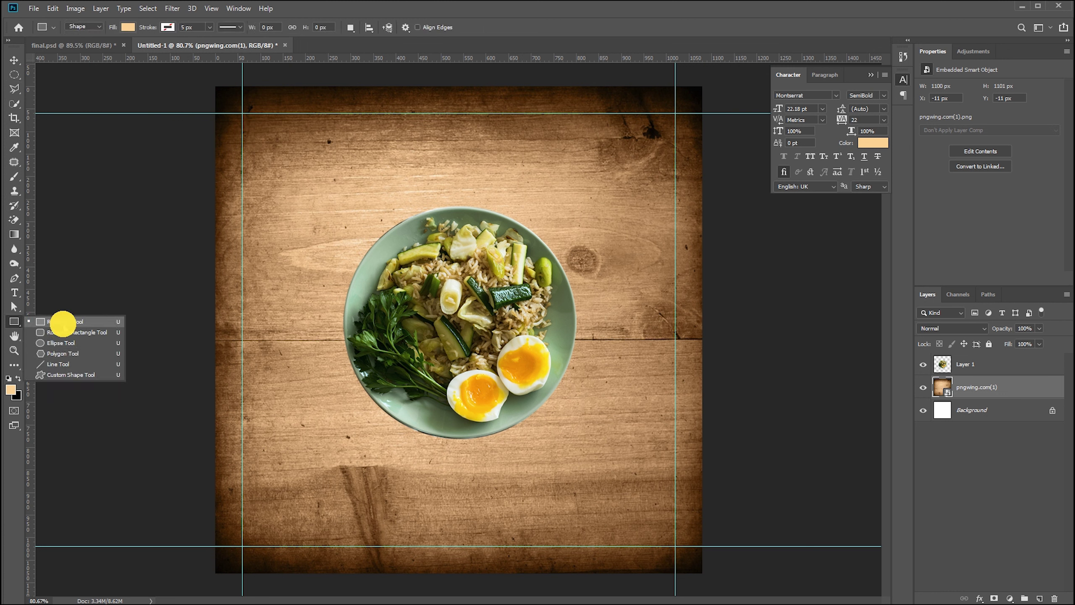
pyautogui.moveTo(230, 113)
pyautogui.mouseDown()
pyautogui.moveTo(593, 357)
pyautogui.moveTo(505, 344)
pyautogui.mouseUp()
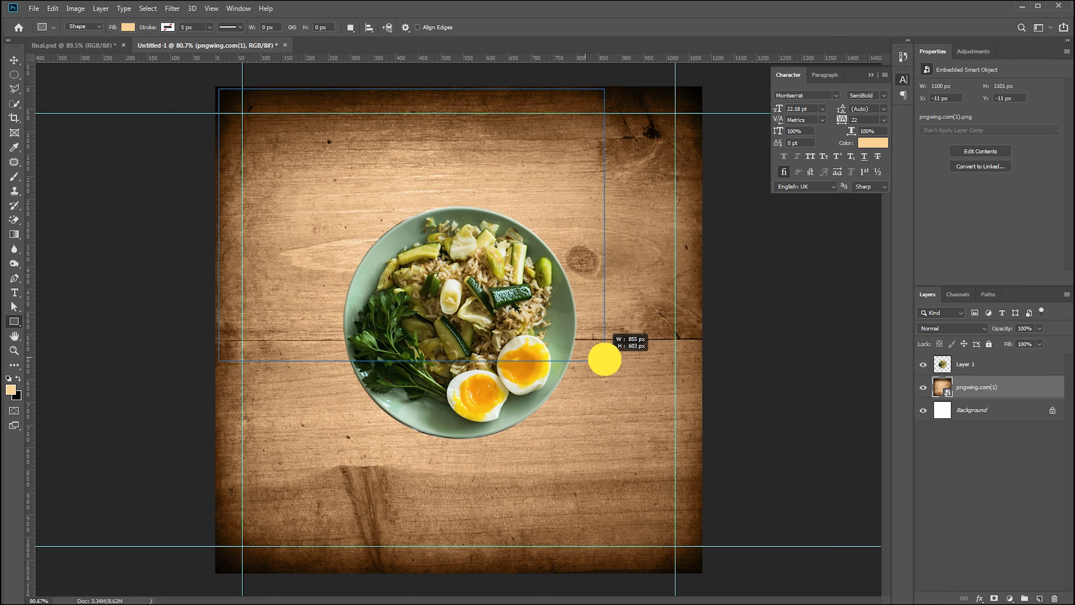
pyautogui.moveTo(505, 344); pyautogui.dragTo(620, 348)
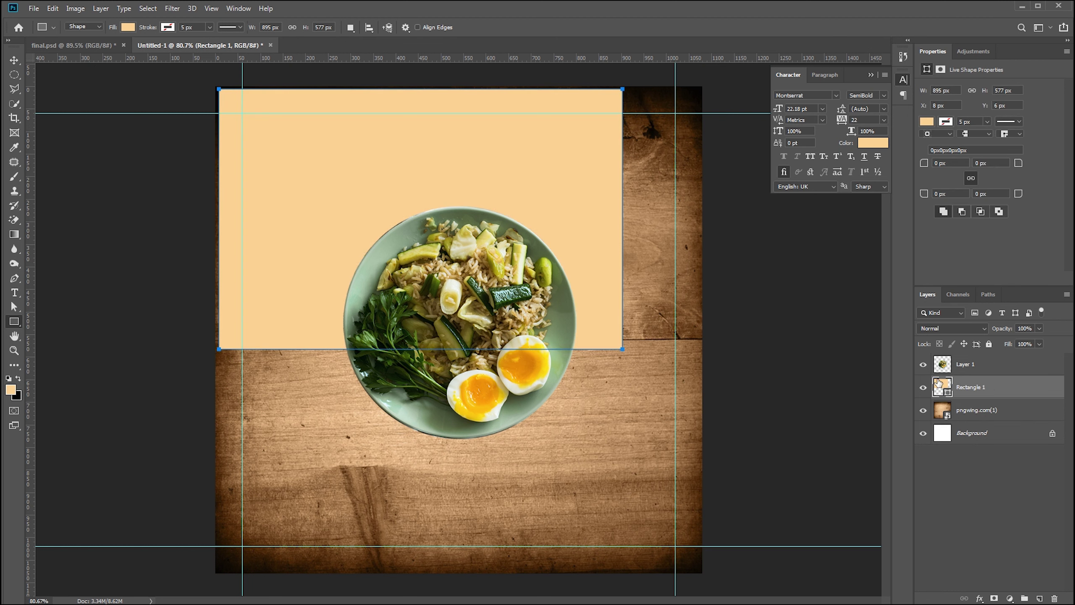
pyautogui.doubleClick(937, 383)
pyautogui.moveTo(789, 321); pyautogui.dragTo(791, 317)
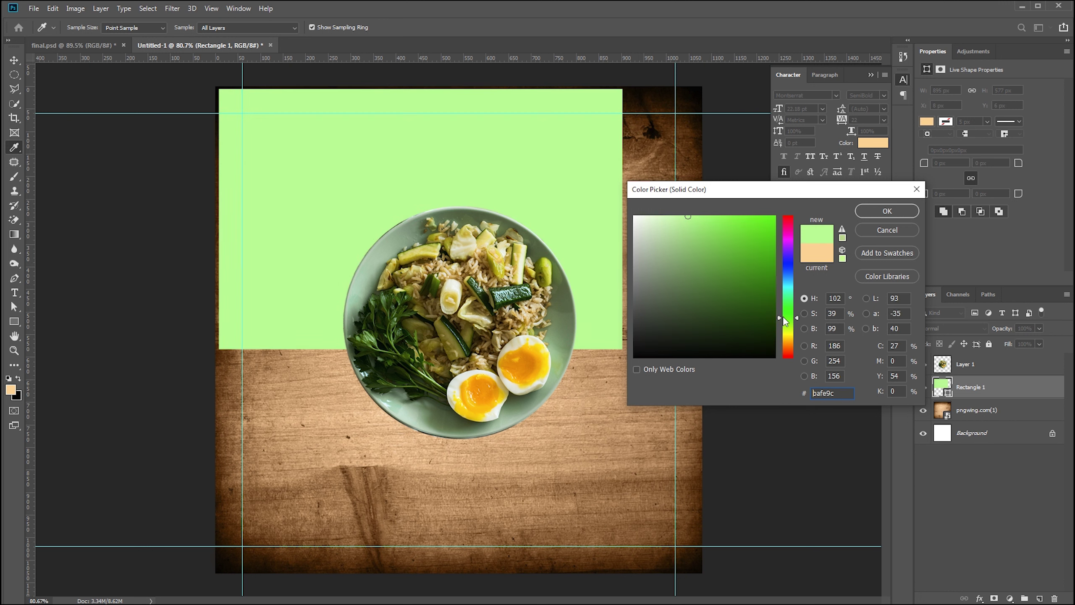
pyautogui.click(749, 332)
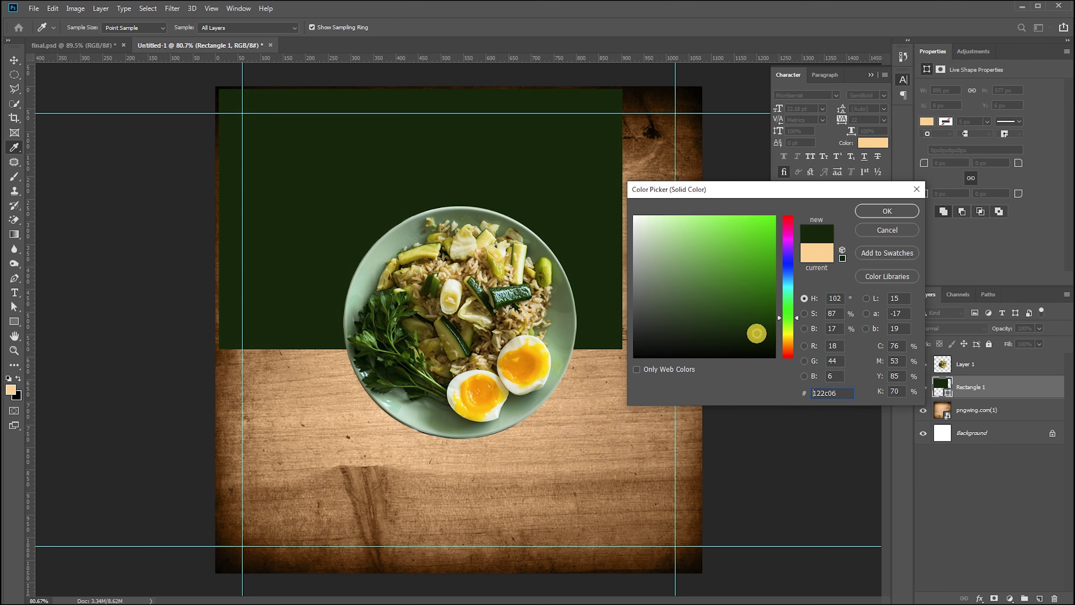
pyautogui.click(884, 211)
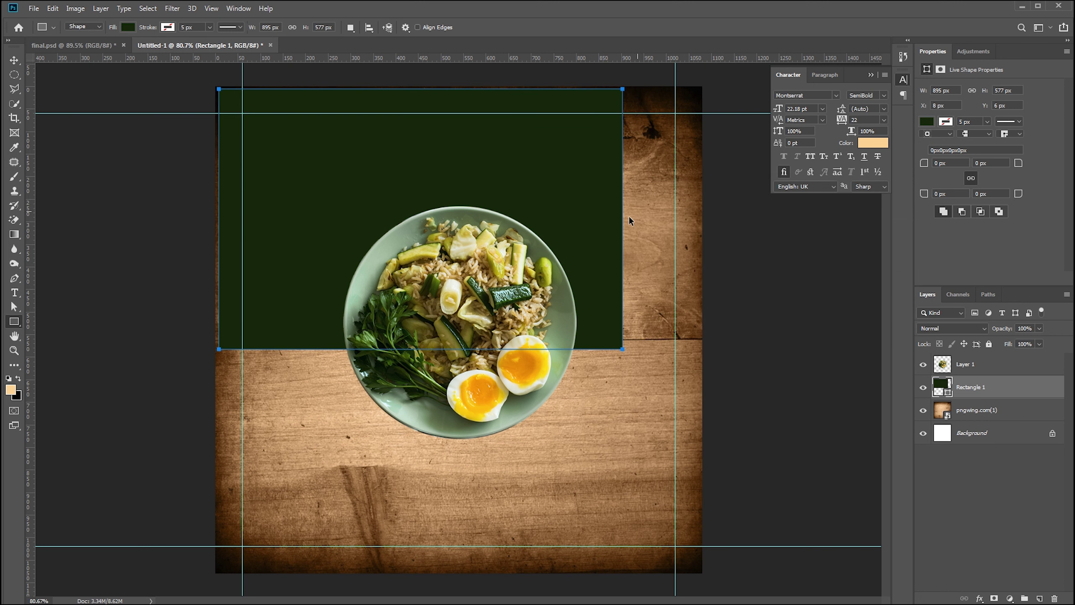
pyautogui.hotkey('ctrl', 't')
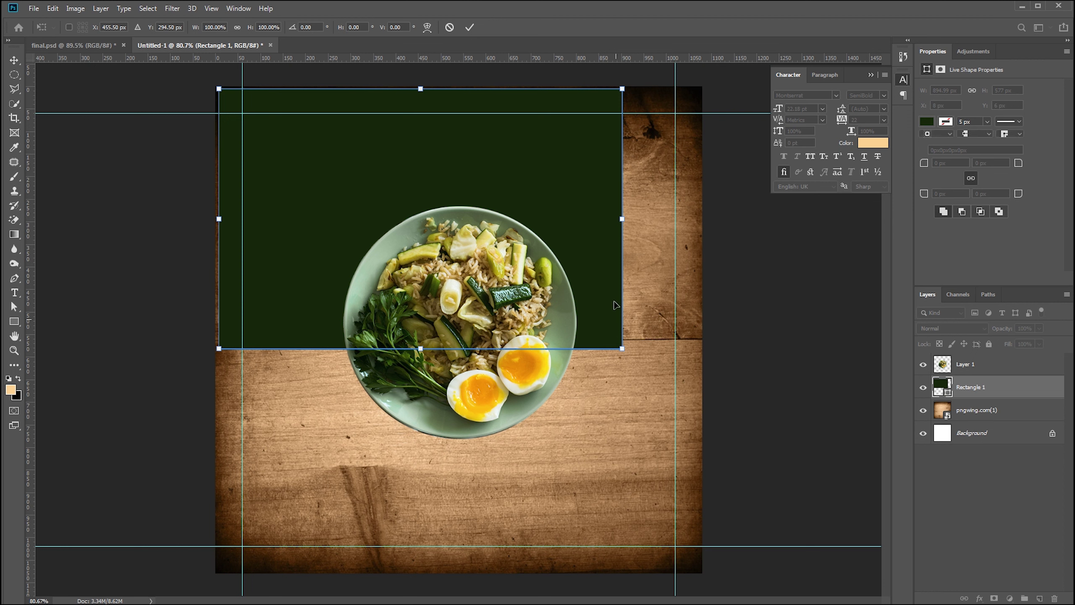
# Step: Rotate and stretch the green rectangle wider, committing it as a regular path
pyautogui.moveTo(647, 336); pyautogui.dragTo(650, 272)
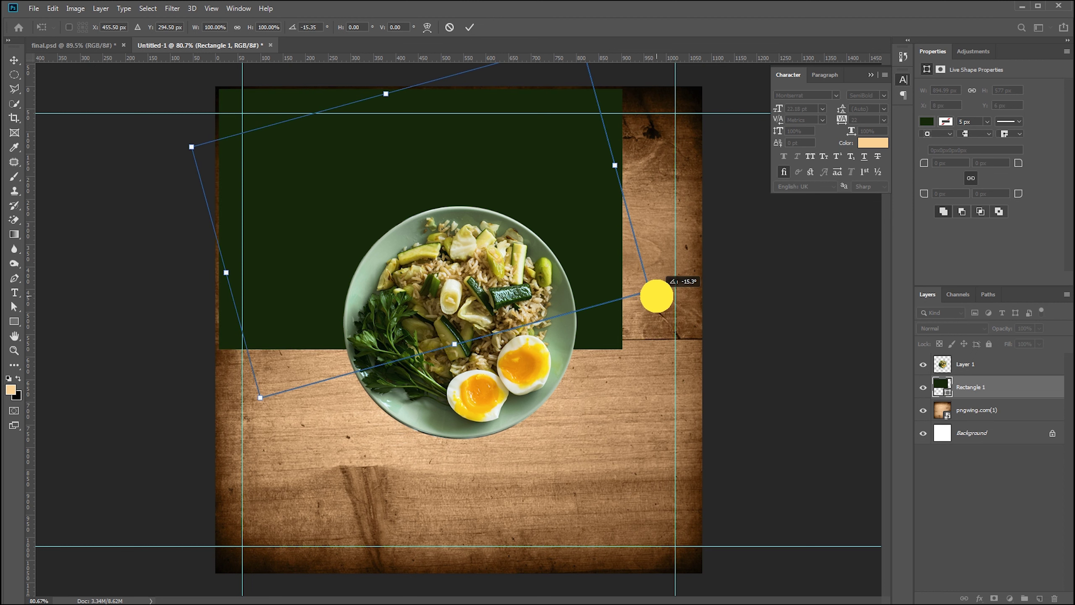
pyautogui.moveTo(519, 229); pyautogui.dragTo(473, 242)
pyautogui.moveTo(546, 166); pyautogui.dragTo(745, 65)
pyautogui.moveTo(313, 232)
pyautogui.mouseDown()
pyautogui.moveTo(379, 129)
pyautogui.moveTo(367, 121)
pyautogui.mouseUp()
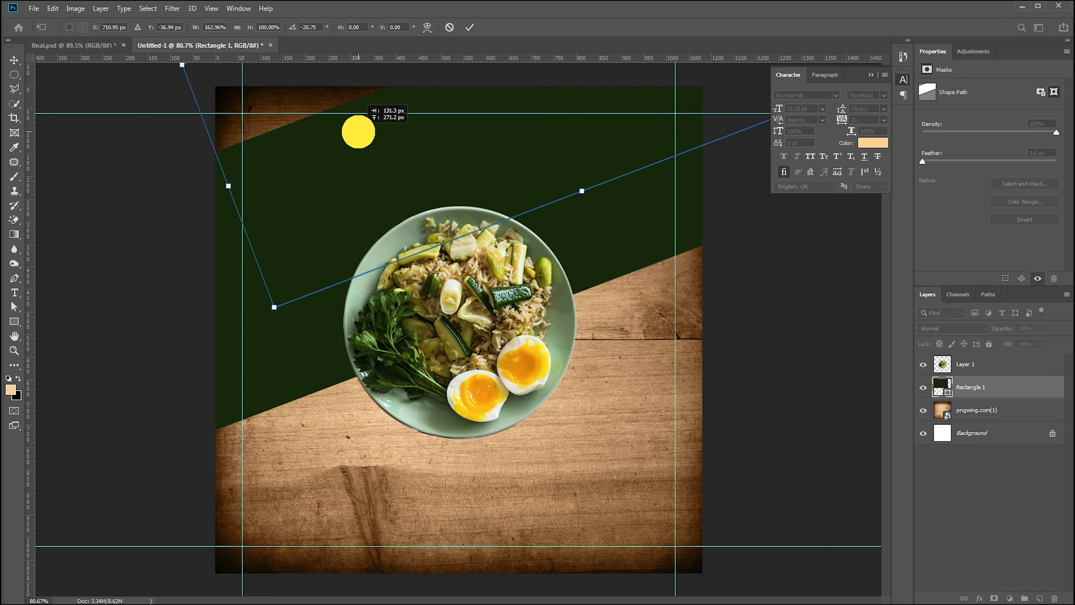
pyautogui.moveTo(366, 121); pyautogui.dragTo(358, 135)
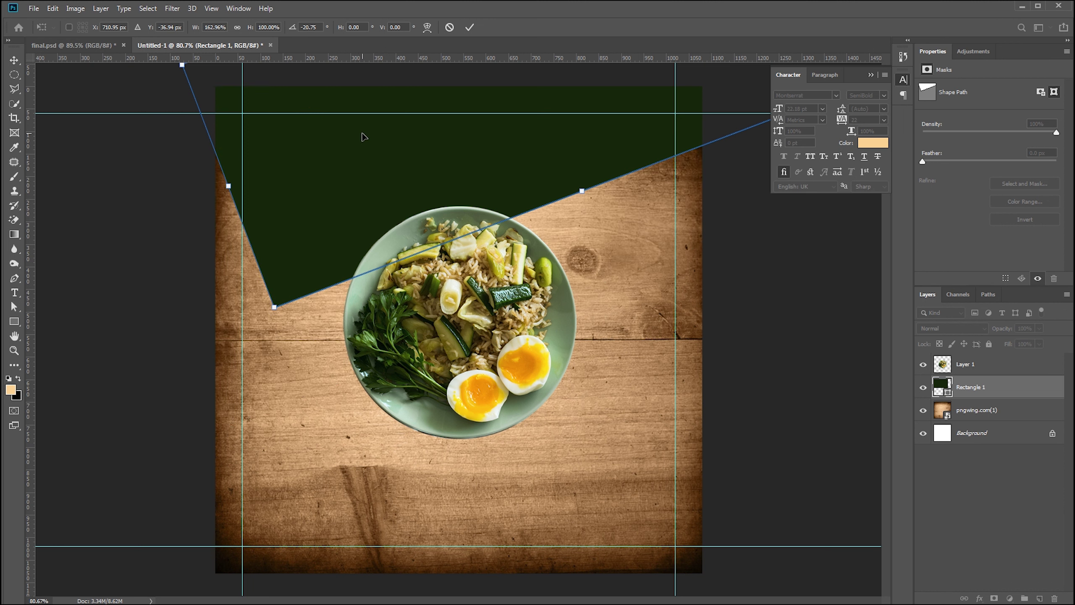
pyautogui.press('Return')
pyautogui.click(510, 231)
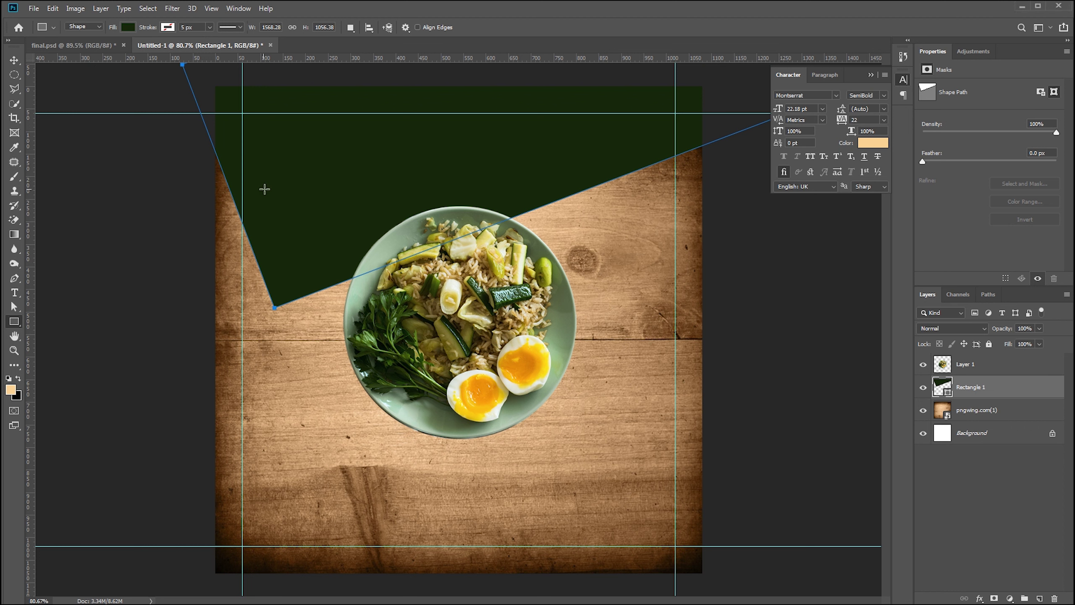
# Step: Shift the green shape up-left and tilt it further into a diagonal wedge
pyautogui.moveTo(283, 188); pyautogui.dragTo(257, 209)
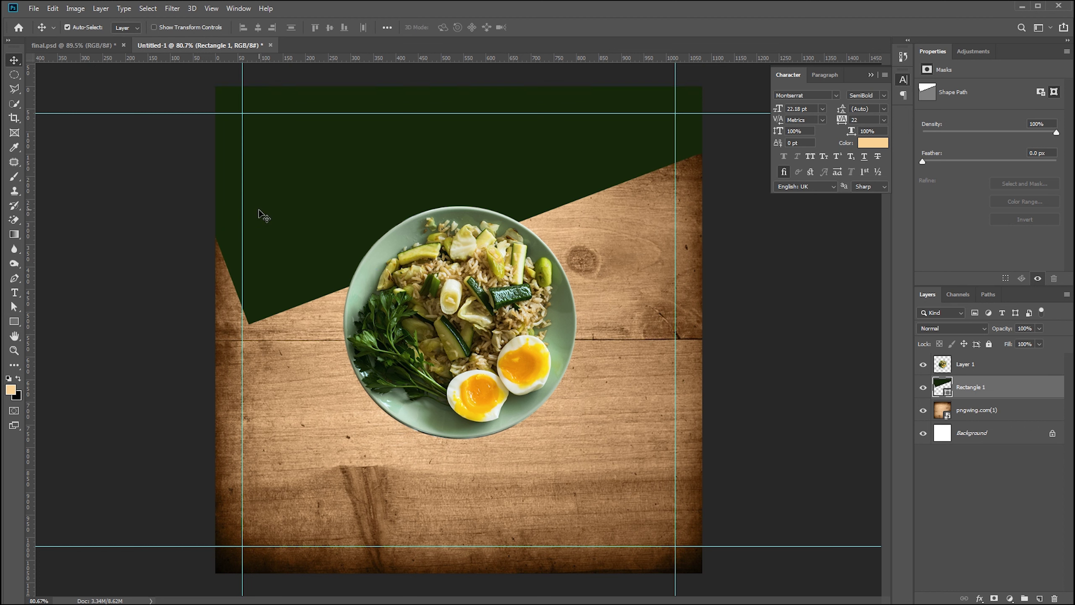
pyautogui.hotkey('ctrl', 't')
pyautogui.moveTo(132, 331); pyautogui.dragTo(192, 368)
pyautogui.moveTo(326, 220); pyautogui.dragTo(303, 170)
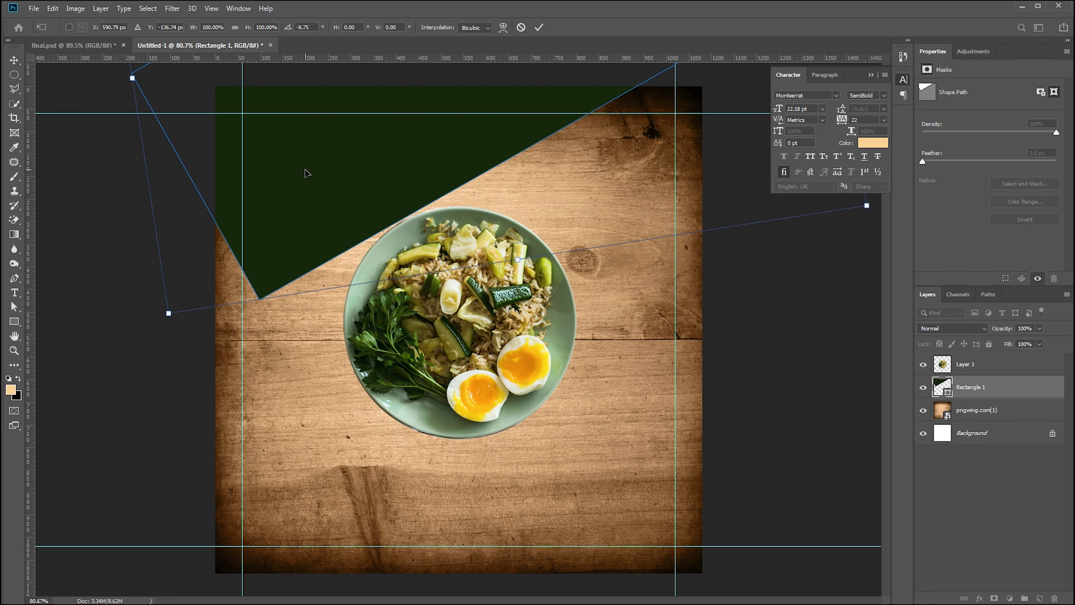
pyautogui.press('Return')
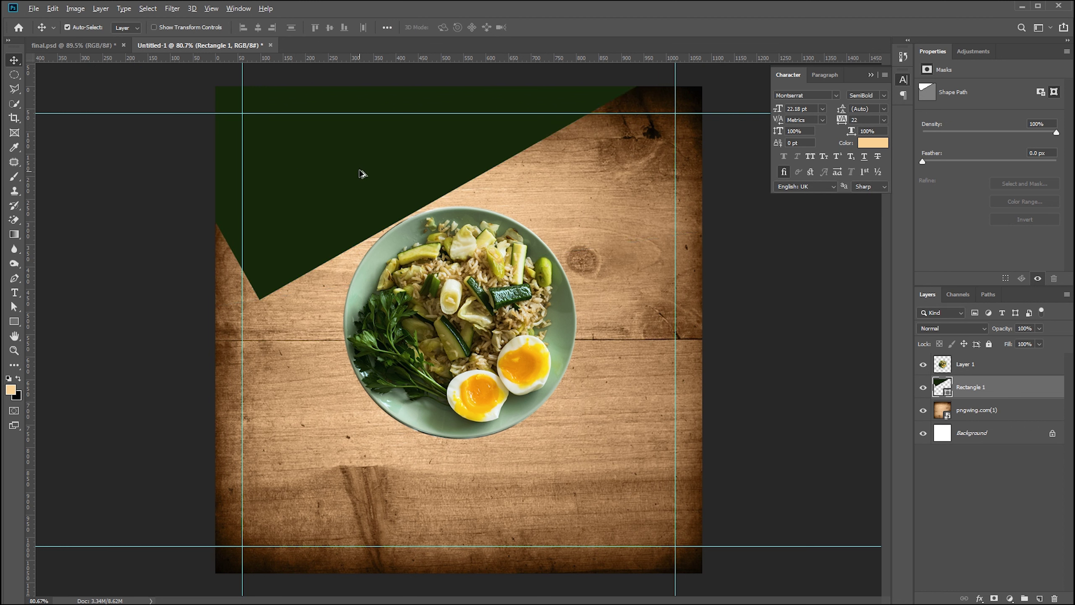
pyautogui.moveTo(362, 175); pyautogui.dragTo(433, 600)
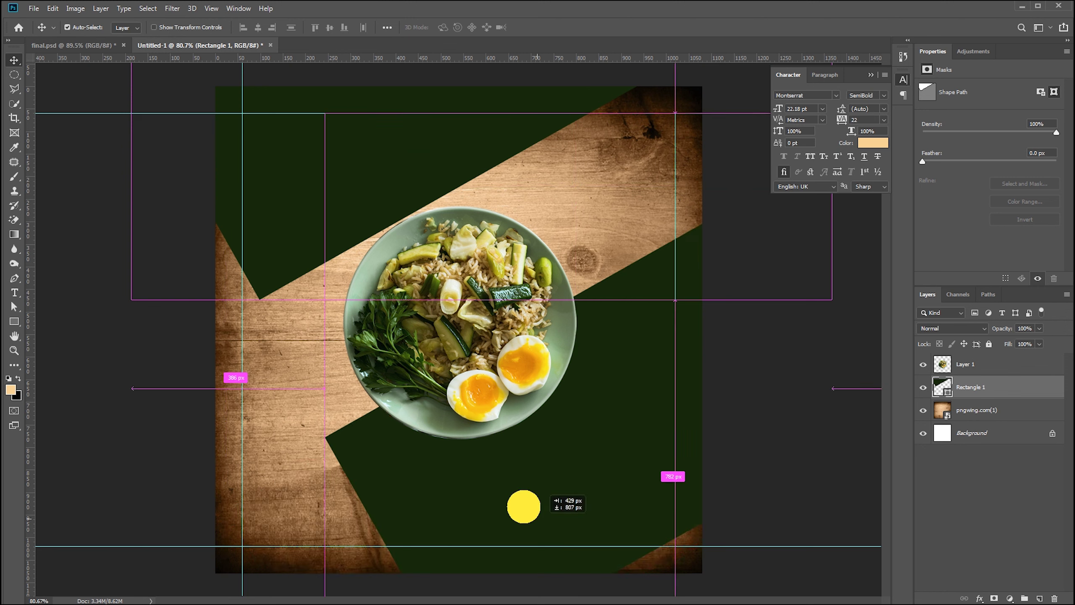
# Step: Position the Rectangle 1 copy in the lower-right and stretch its top edge upward
pyautogui.moveTo(434, 600)
pyautogui.mouseDown()
pyautogui.moveTo(543, 501)
pyautogui.moveTo(475, 570)
pyautogui.moveTo(513, 449)
pyautogui.moveTo(499, 456)
pyautogui.moveTo(511, 420)
pyautogui.moveTo(527, 431)
pyautogui.mouseUp()
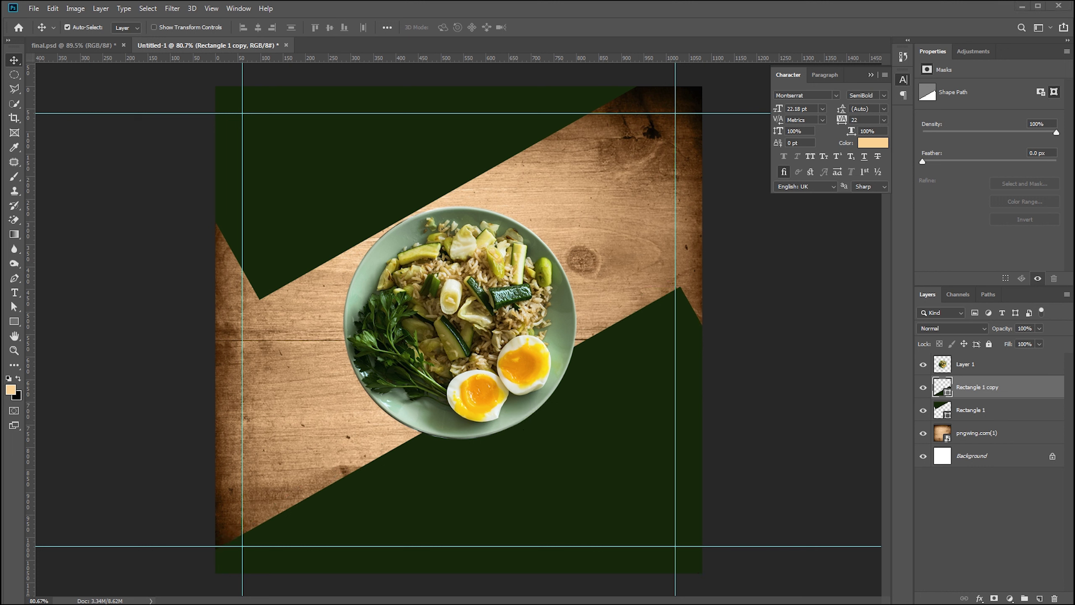
pyautogui.moveTo(631, 426)
pyautogui.mouseDown()
pyautogui.moveTo(667, 410)
pyautogui.moveTo(670, 396)
pyautogui.moveTo(675, 404)
pyautogui.mouseUp()
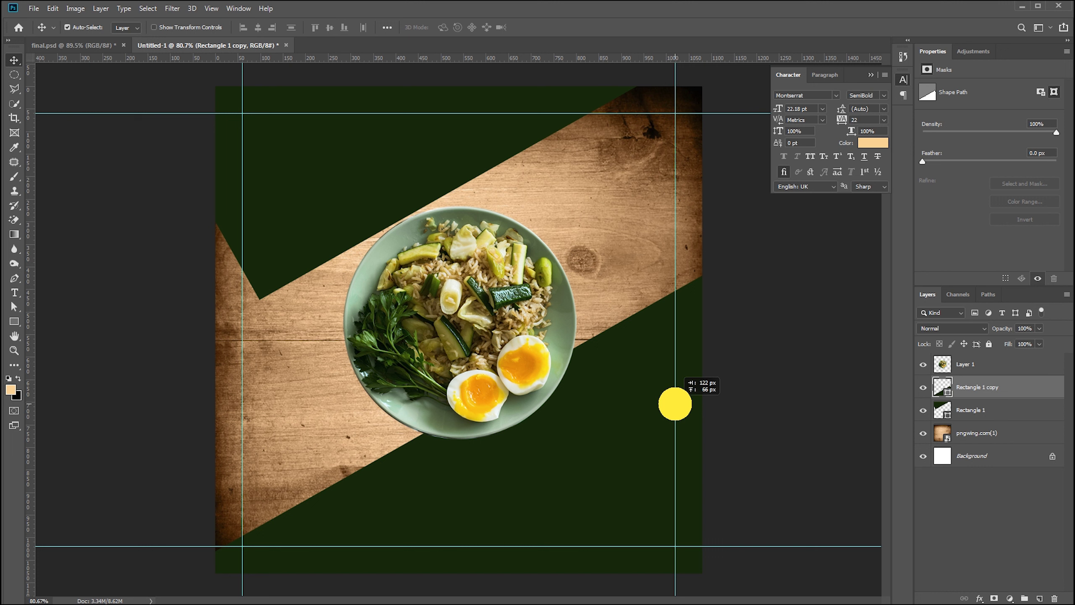
pyautogui.moveTo(675, 404); pyautogui.dragTo(677, 390)
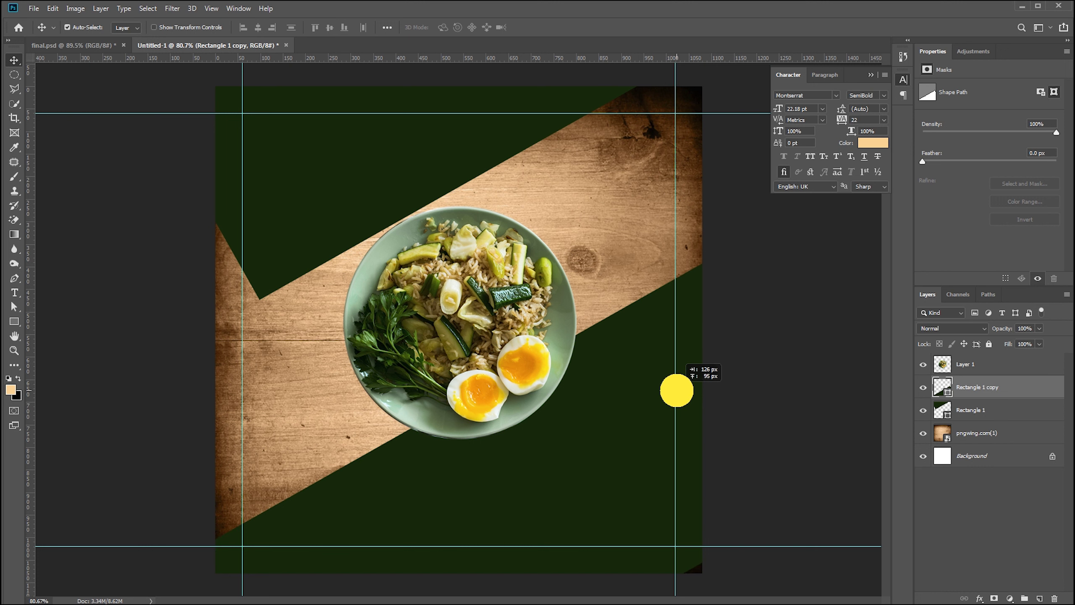
pyautogui.hotkey('ctrl', 't')
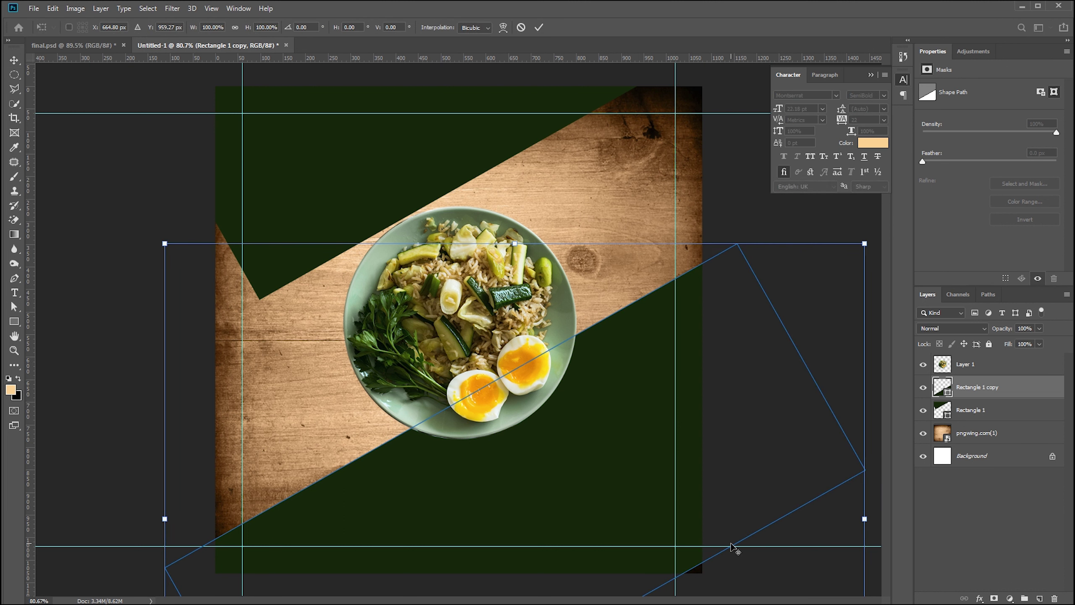
pyautogui.moveTo(513, 244); pyautogui.dragTo(505, 227)
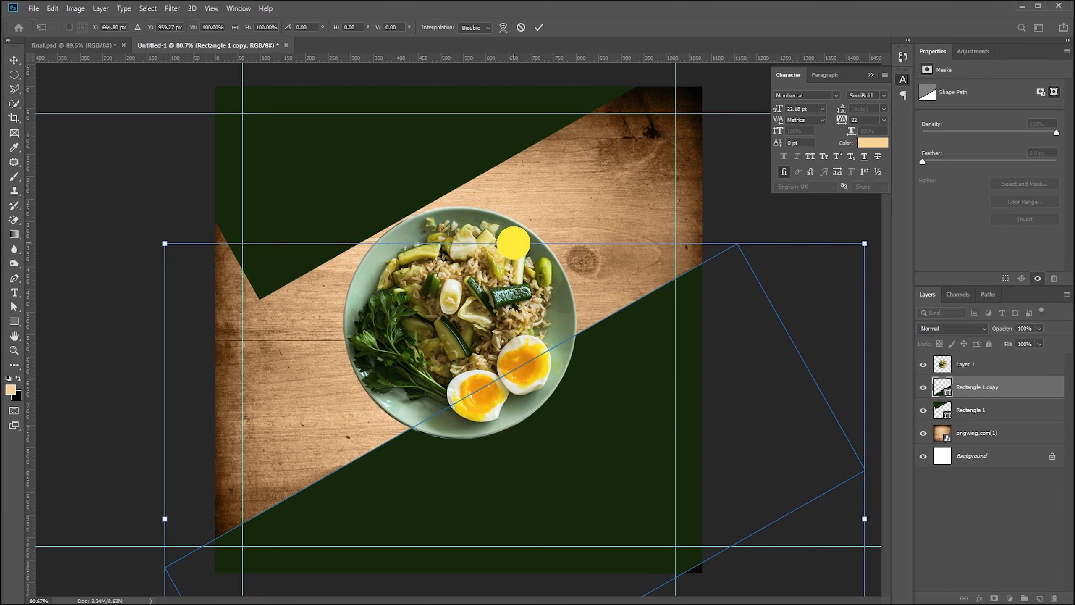
pyautogui.moveTo(653, 370)
pyautogui.mouseDown()
pyautogui.moveTo(662, 381)
pyautogui.moveTo(661, 364)
pyautogui.mouseUp()
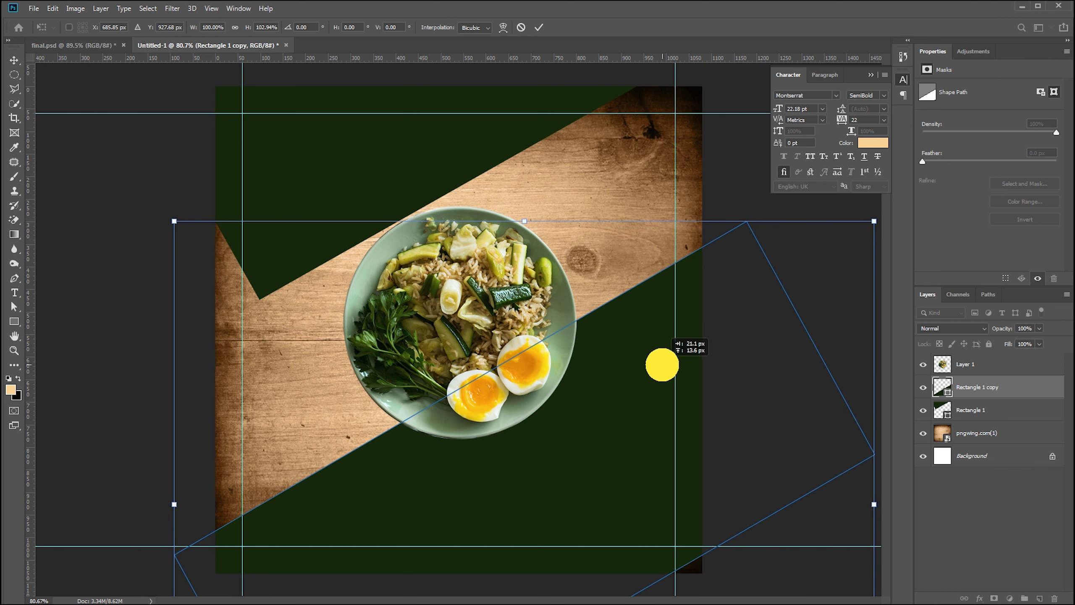
pyautogui.press('Return')
# Step: Pull the copy's lower-right corner anchor further down, then deselect the layer
pyautogui.press('a')
pyautogui.moveTo(874, 455); pyautogui.dragTo(878, 483)
pyautogui.click(770, 415)
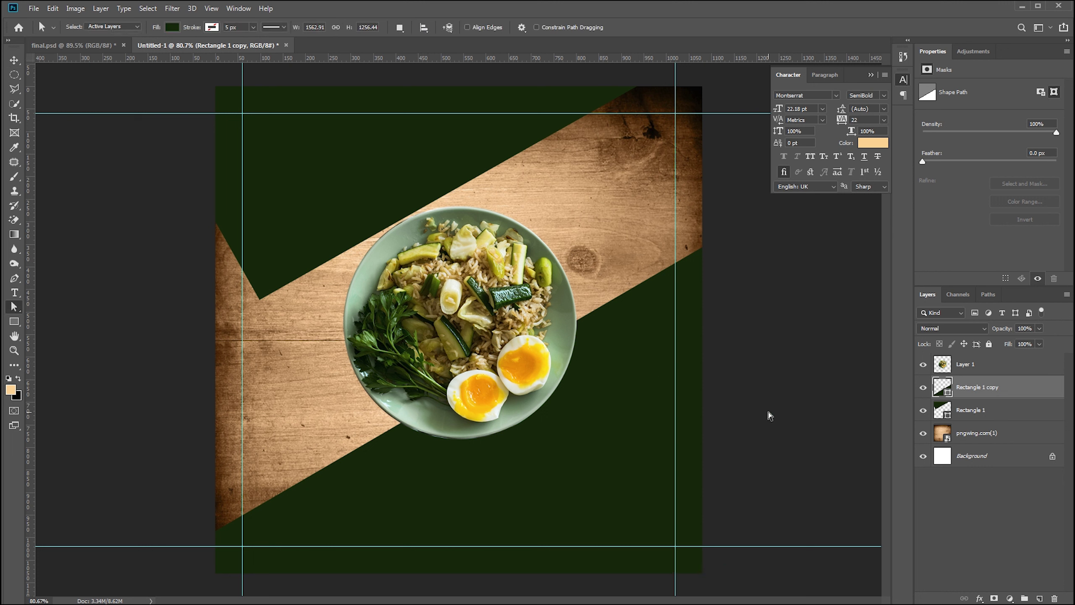
pyautogui.click(817, 371)
pyautogui.click(859, 286)
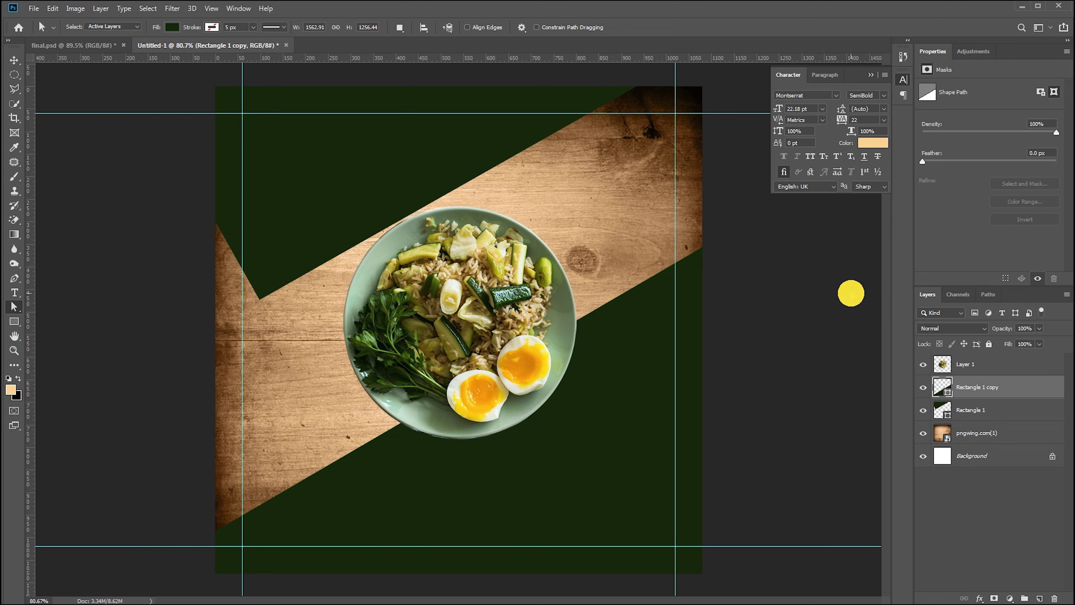
pyautogui.press('v')
pyautogui.click(787, 324)
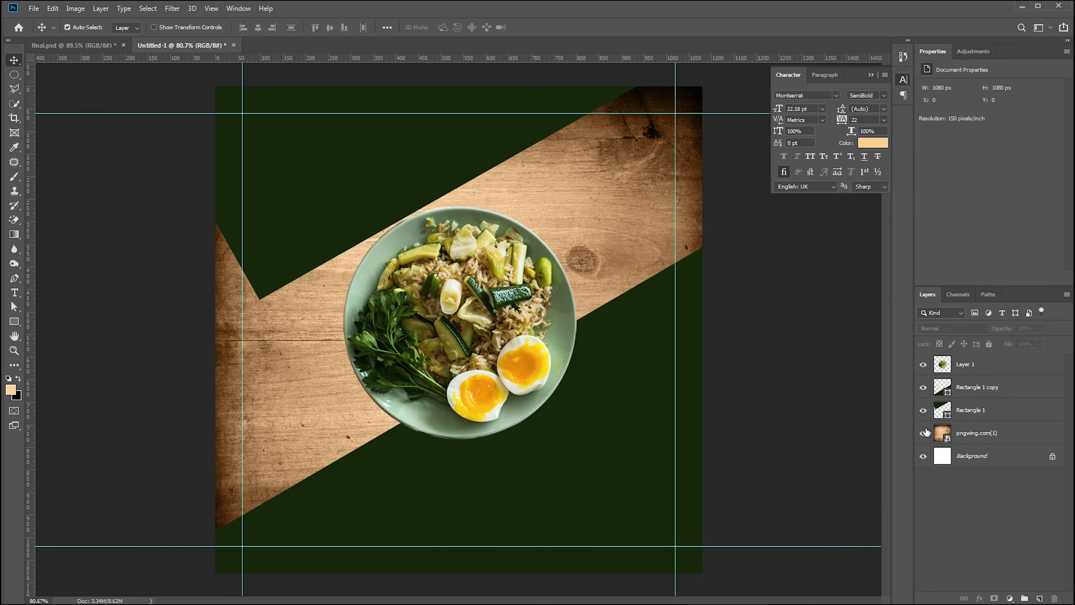
# Step: Draw a full-canvas Rectangle 2 below Rectangle 1 with a green fill in Multiply mode
pyautogui.click(14, 321)
pyautogui.moveTo(210, 80)
pyautogui.mouseDown()
pyautogui.moveTo(384, 279)
pyautogui.moveTo(706, 577)
pyautogui.mouseUp()
pyautogui.moveTo(961, 369); pyautogui.dragTo(975, 396)
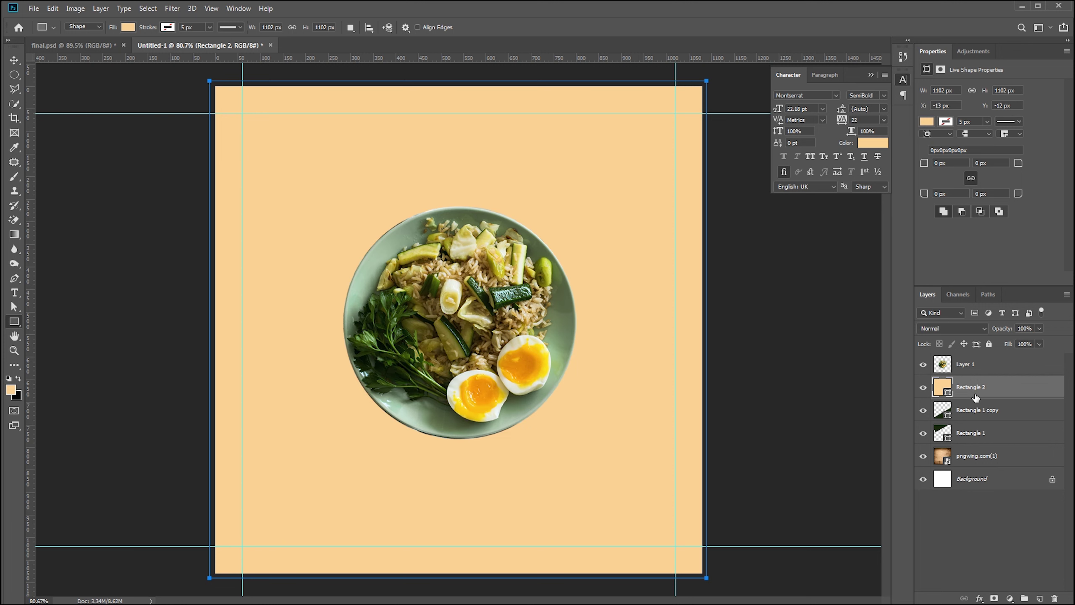
pyautogui.moveTo(986, 444); pyautogui.dragTo(916, 441)
pyautogui.doubleClick(945, 438)
pyautogui.click(606, 364)
pyautogui.click(760, 289)
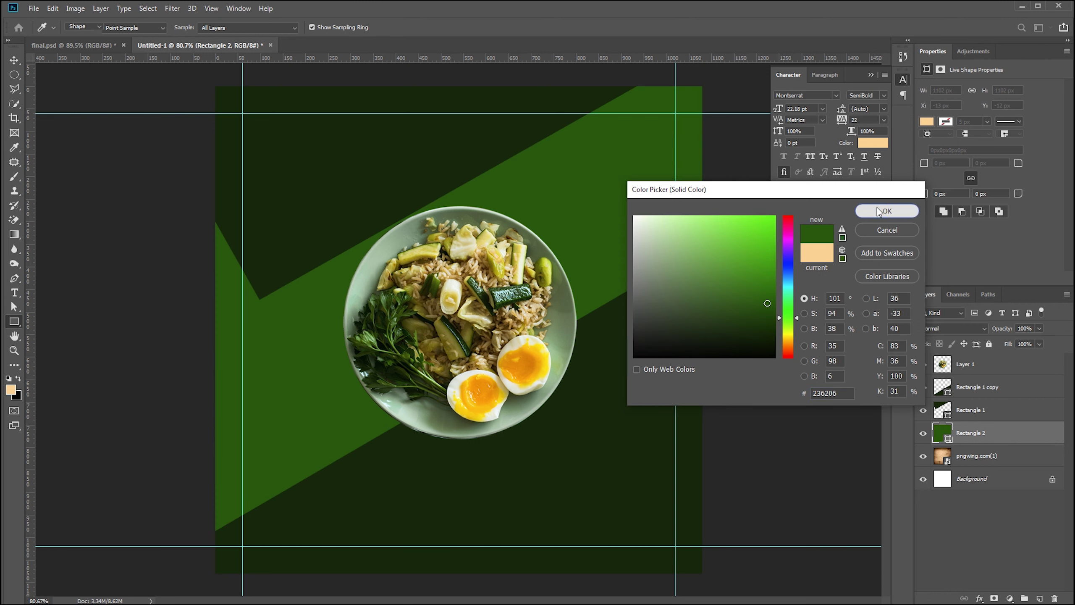
pyautogui.click(888, 209)
pyautogui.click(971, 329)
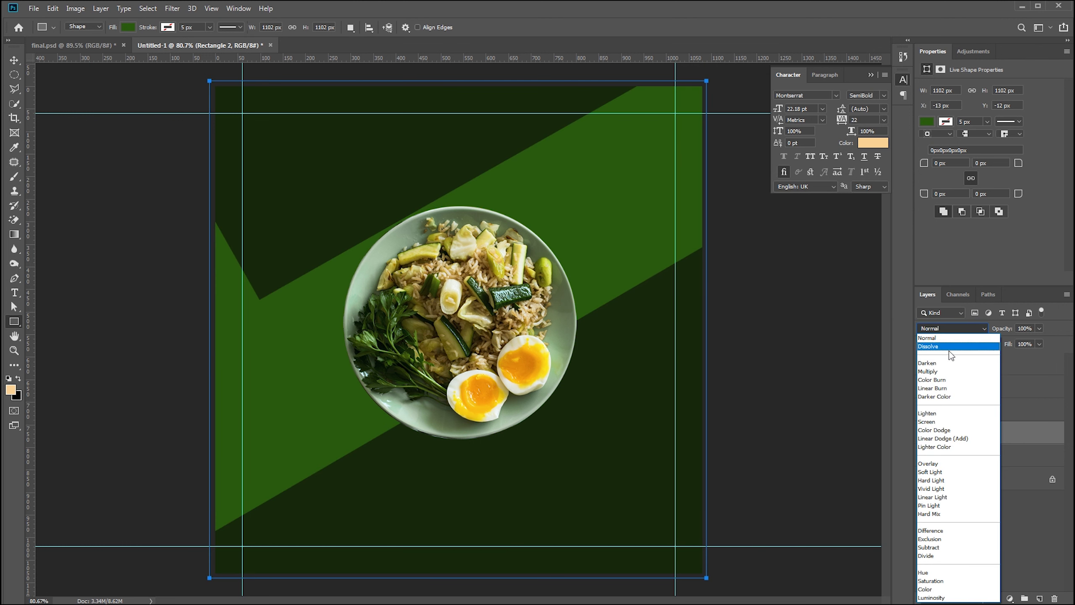
pyautogui.click(940, 375)
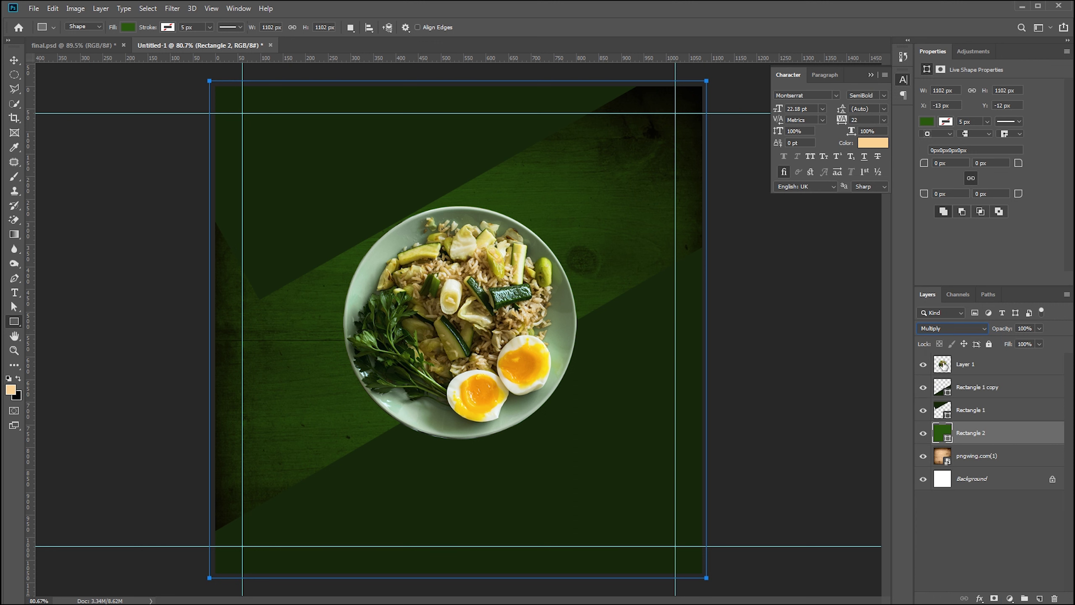
# Step: Darken Rectangle 2's fill to a very deep green, #0d1c07
pyautogui.doubleClick(941, 433)
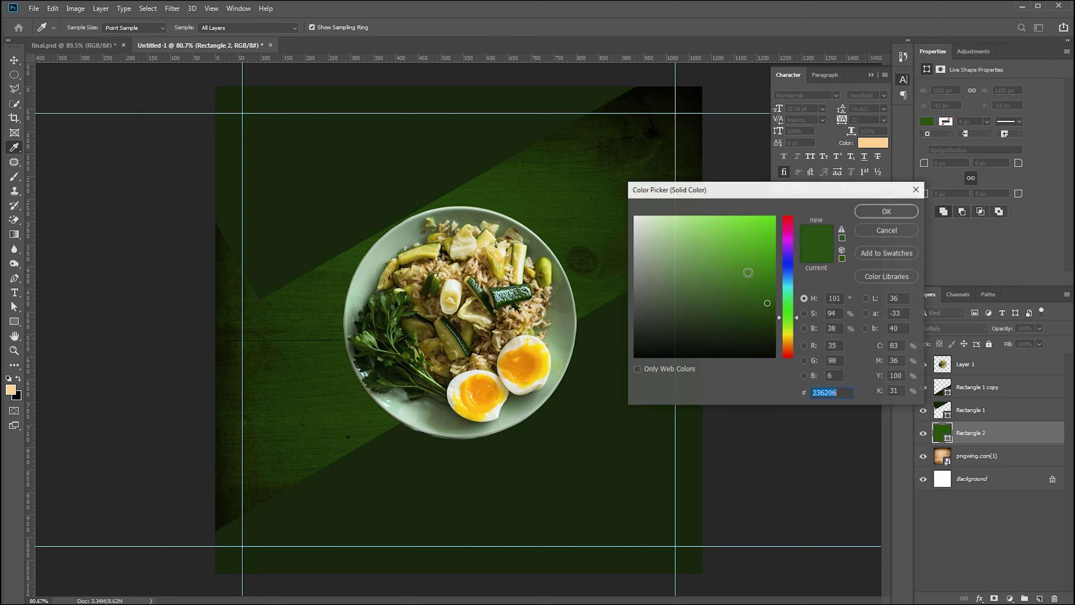
pyautogui.click(756, 319)
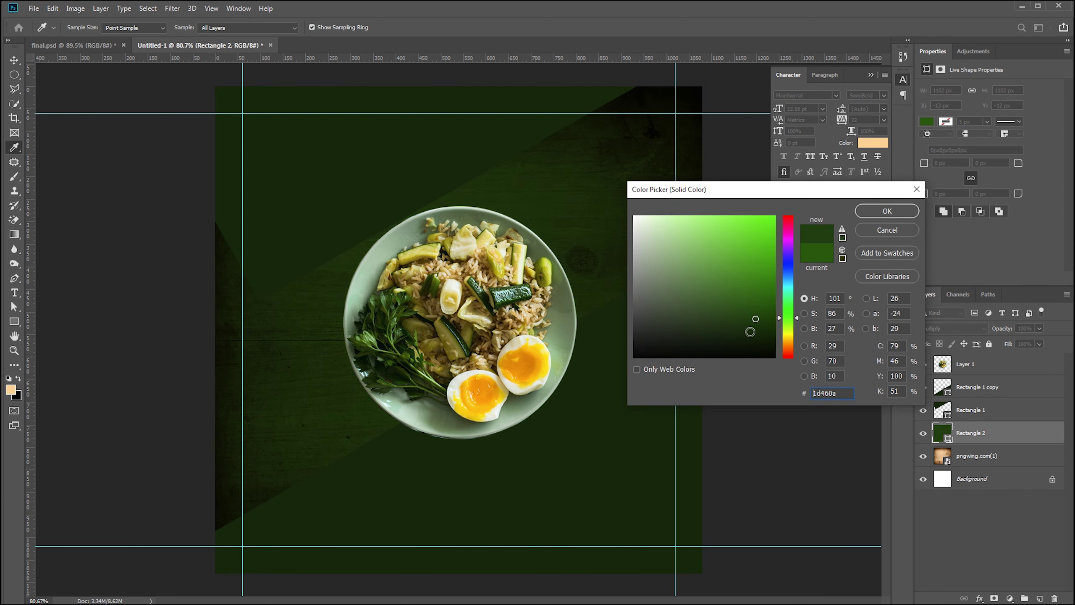
pyautogui.click(740, 332)
pyautogui.click(736, 341)
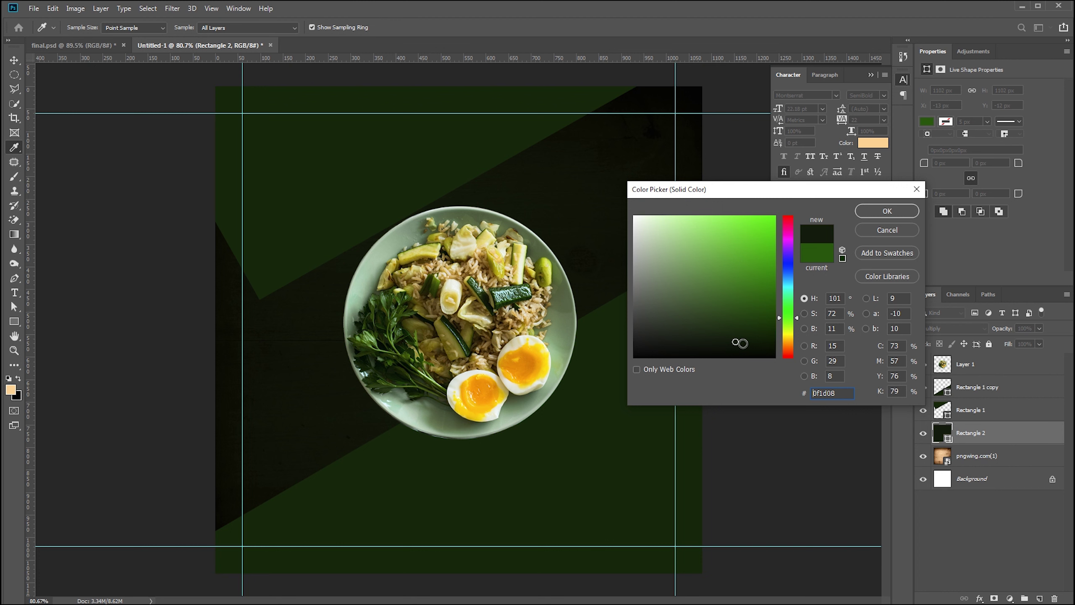
pyautogui.click(743, 343)
pyautogui.click(887, 211)
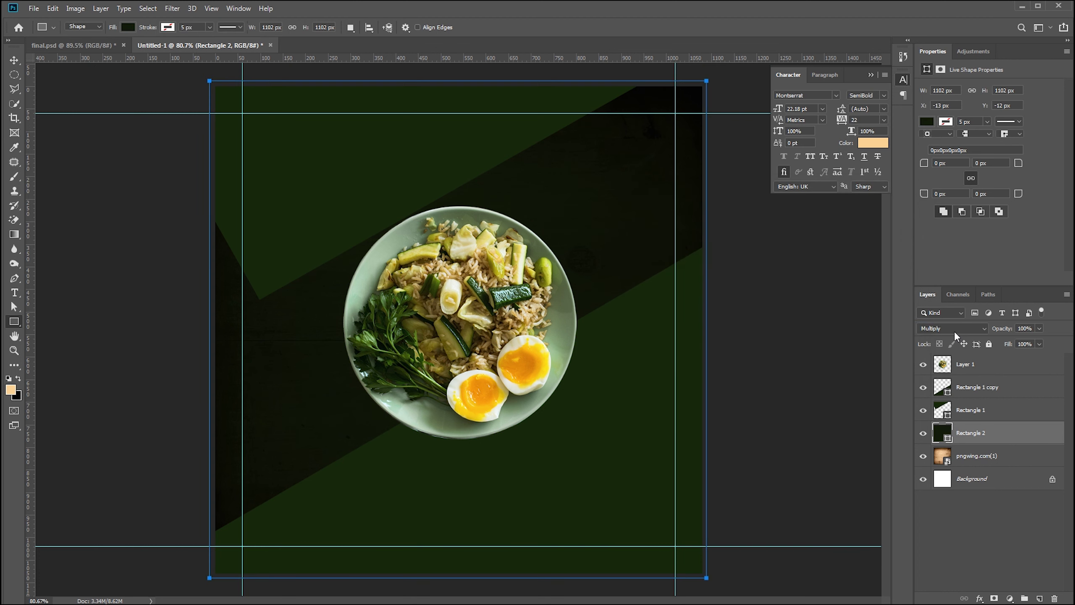
pyautogui.click(954, 329)
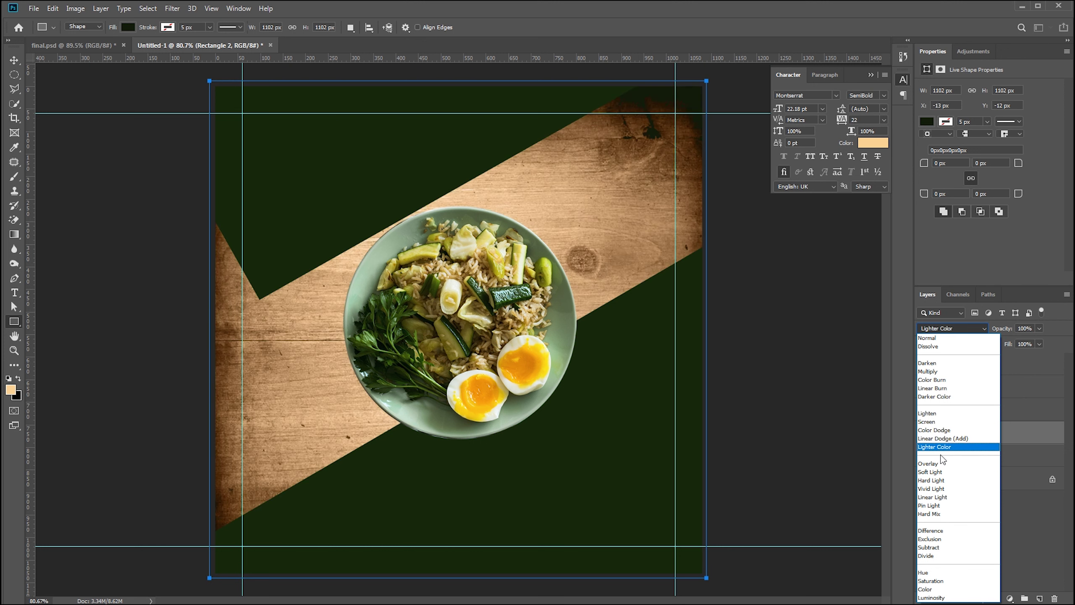
# Step: Switch Rectangle 2 to Hard Light and adjust its green fill
pyautogui.click(946, 481)
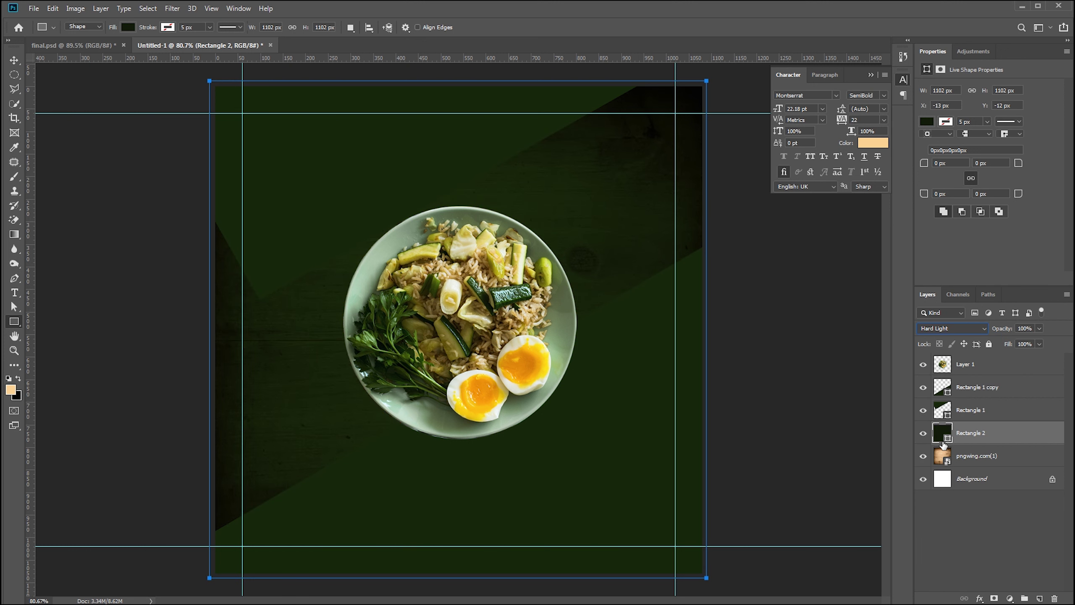
pyautogui.doubleClick(942, 432)
pyautogui.click(746, 322)
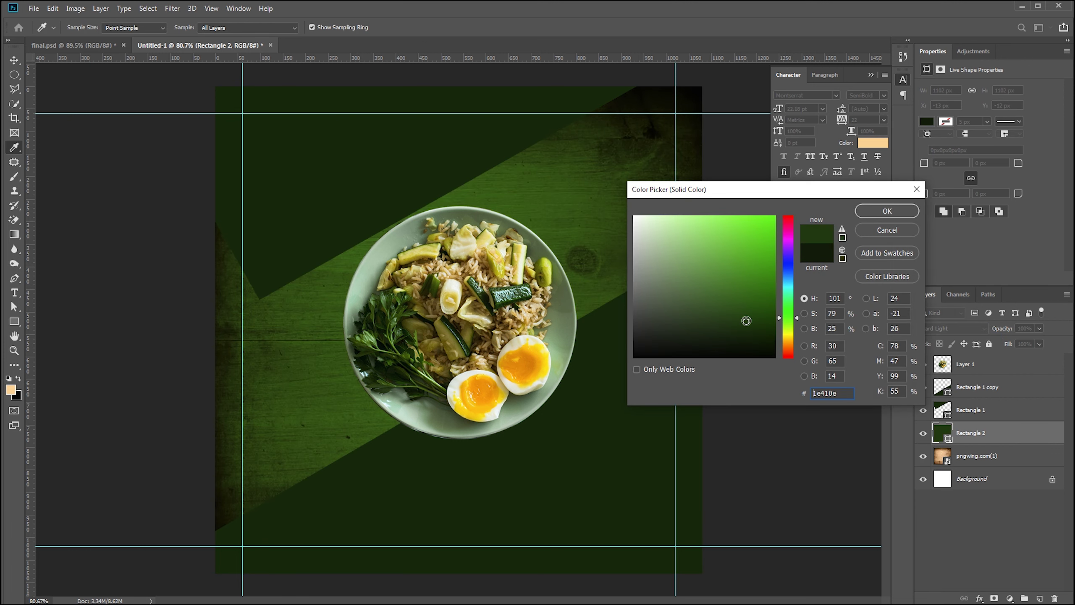
pyautogui.moveTo(748, 327); pyautogui.dragTo(748, 329)
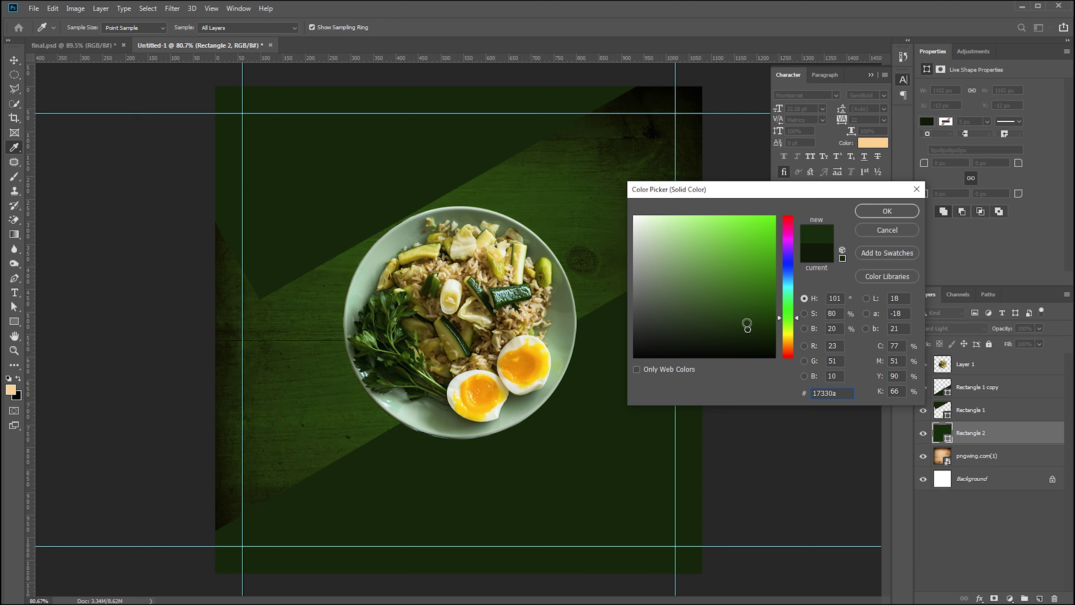
# Step: Set both Rectangle 1 copy and Rectangle 1 to Multiply blending
pyautogui.click(886, 211)
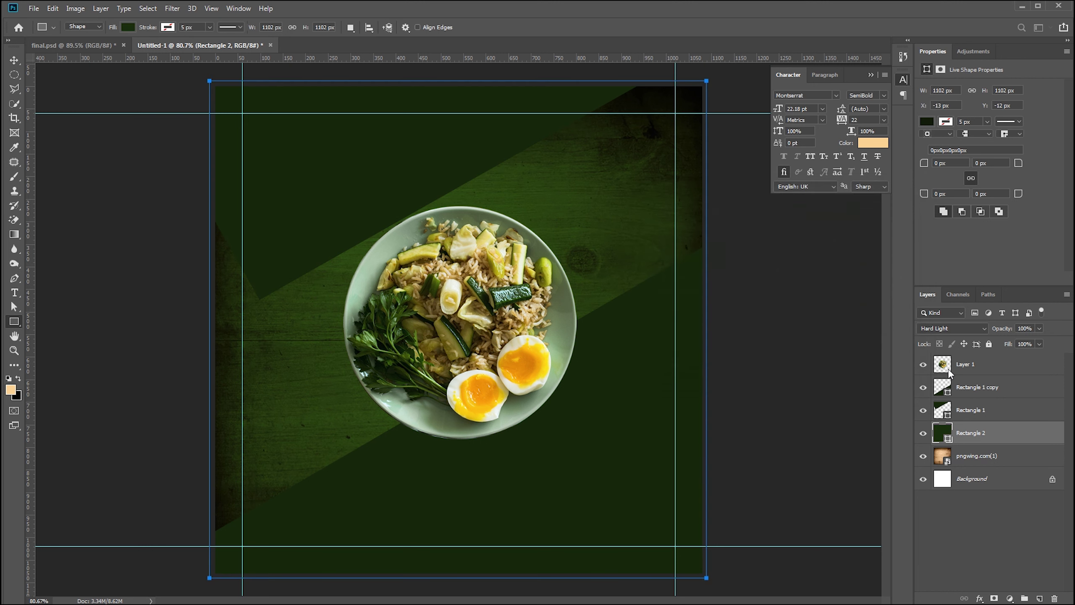
pyautogui.click(967, 384)
pyautogui.click(946, 328)
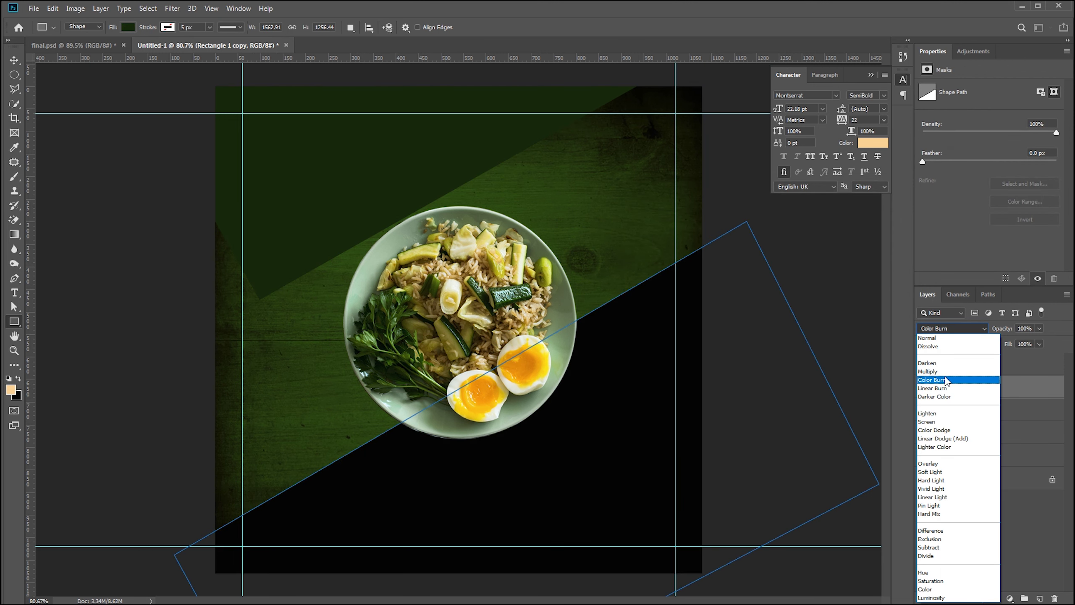
pyautogui.click(946, 372)
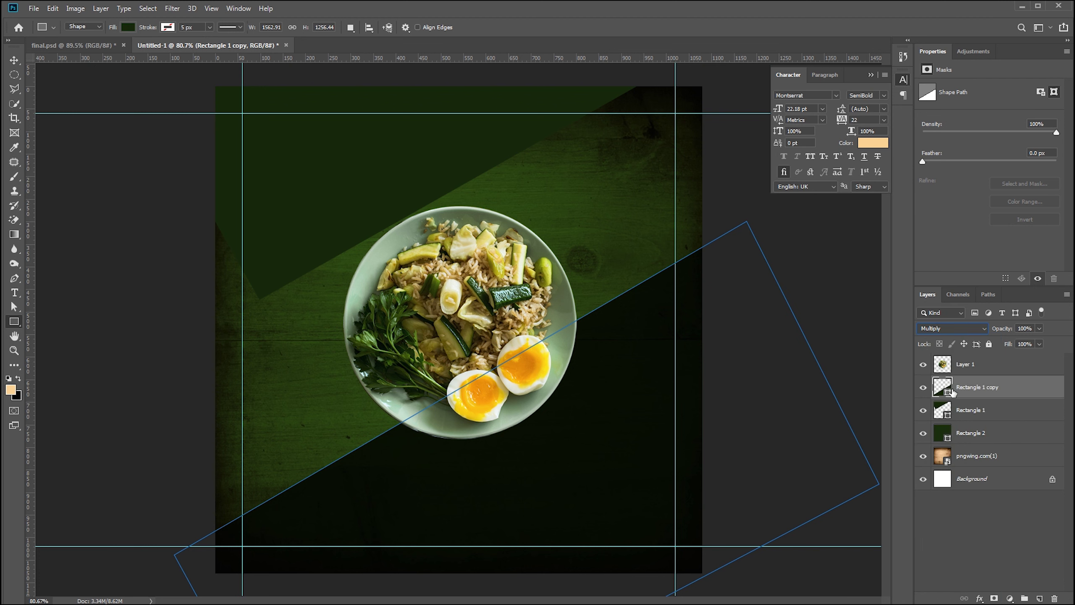
pyautogui.click(960, 409)
pyautogui.click(963, 329)
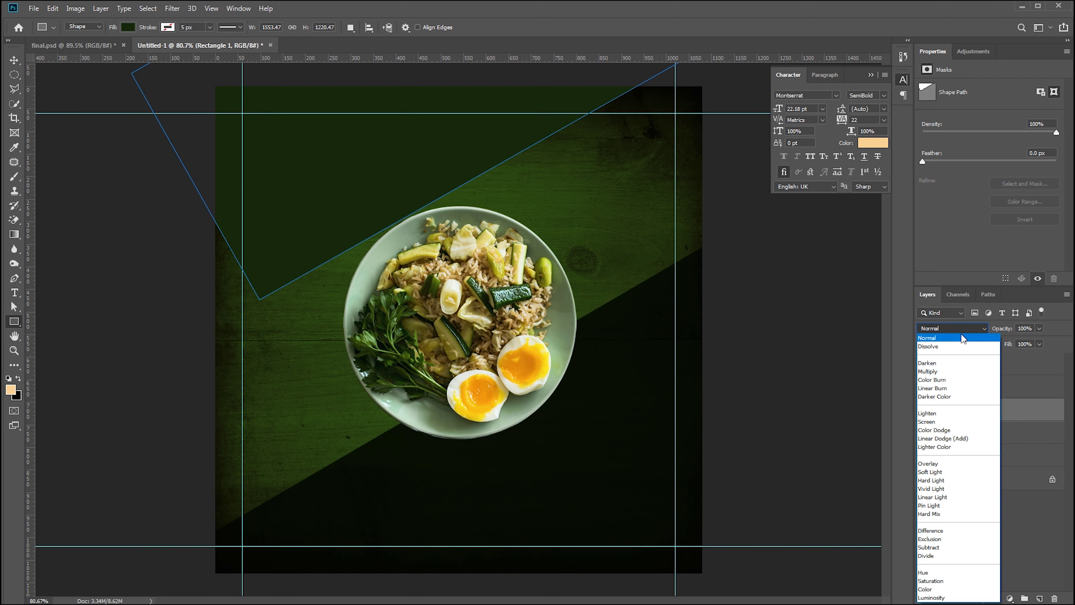
pyautogui.click(963, 372)
pyautogui.click(754, 275)
pyautogui.press('Escape')
# Step: Change Rectangle 2's fill to dark green #112d04 and deselect the layer
pyautogui.click(942, 433)
pyautogui.doubleClick(942, 433)
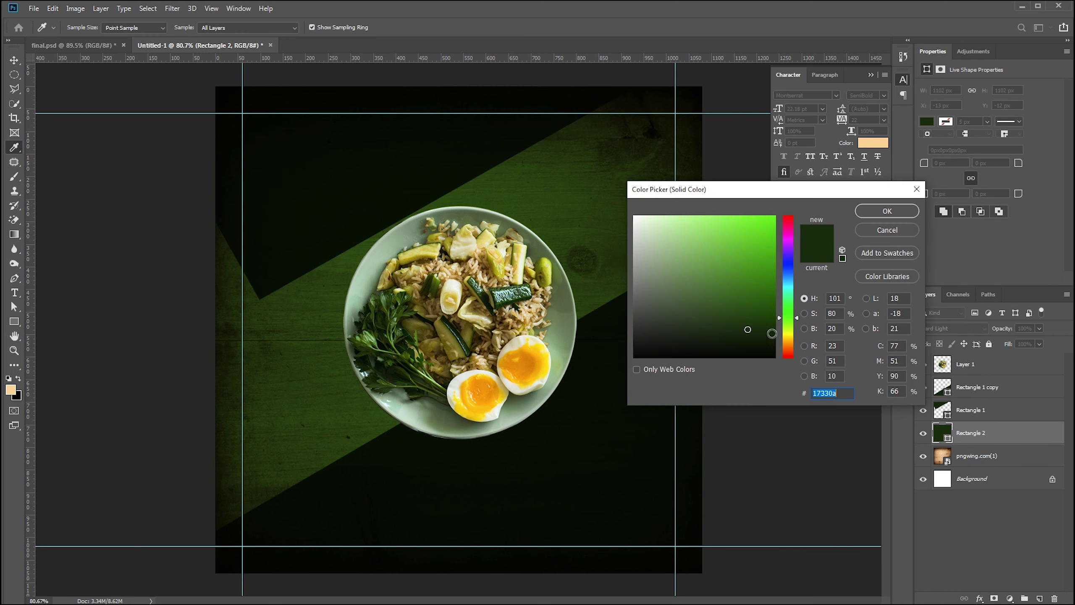
pyautogui.moveTo(747, 330); pyautogui.dragTo(761, 343)
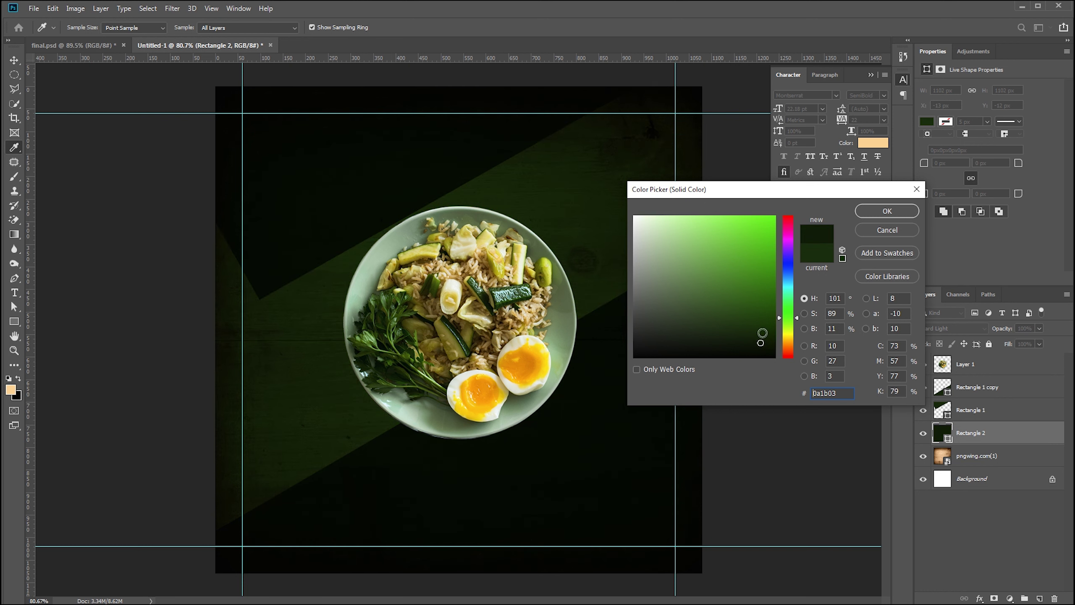
pyautogui.click(762, 333)
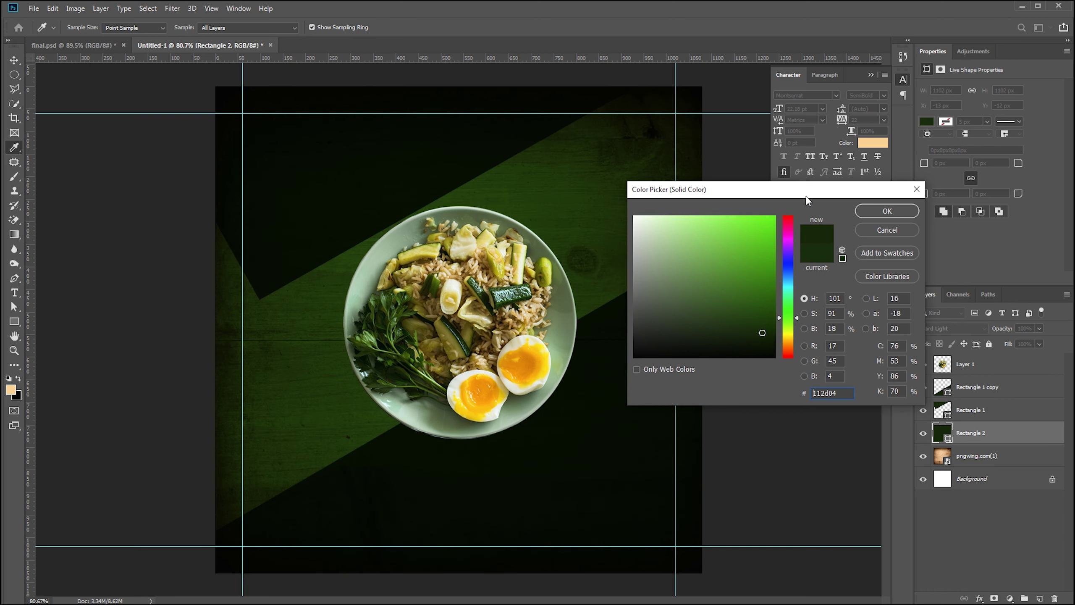
pyautogui.click(864, 211)
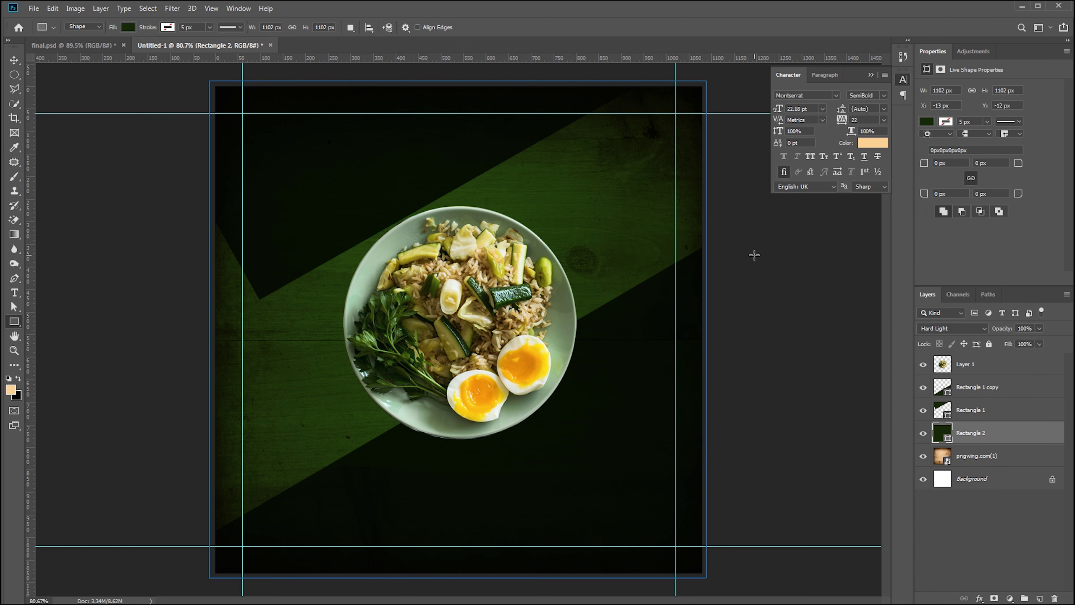
pyautogui.press('v')
pyautogui.click(776, 273)
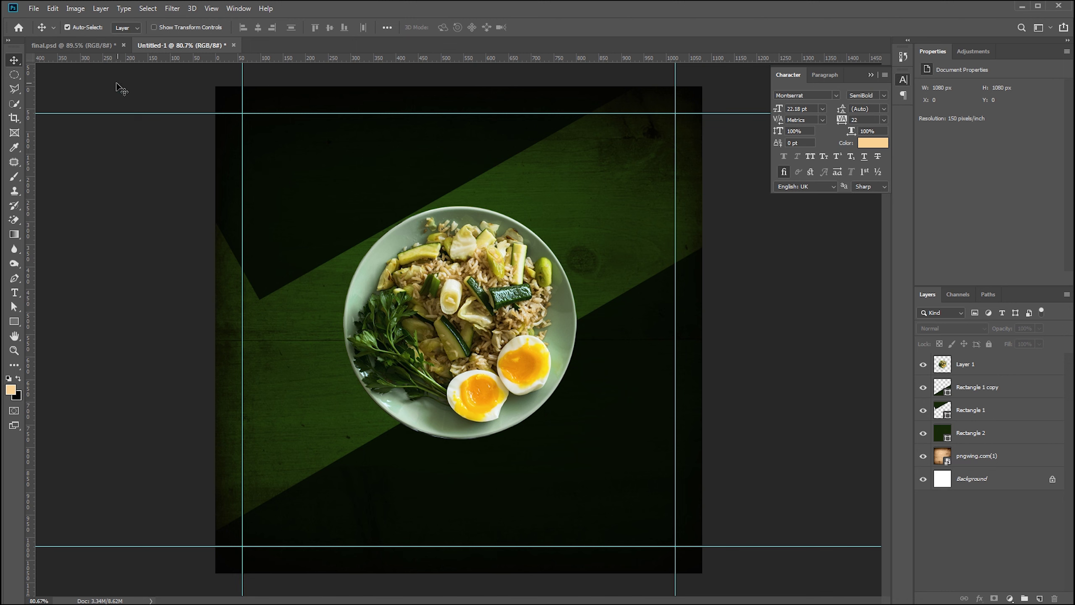
# Step: Copy the GIRIYANI Logo group from final.psd into Untitled-1 and place it at the top-left margin guides
pyautogui.click(104, 46)
pyautogui.click(126, 28)
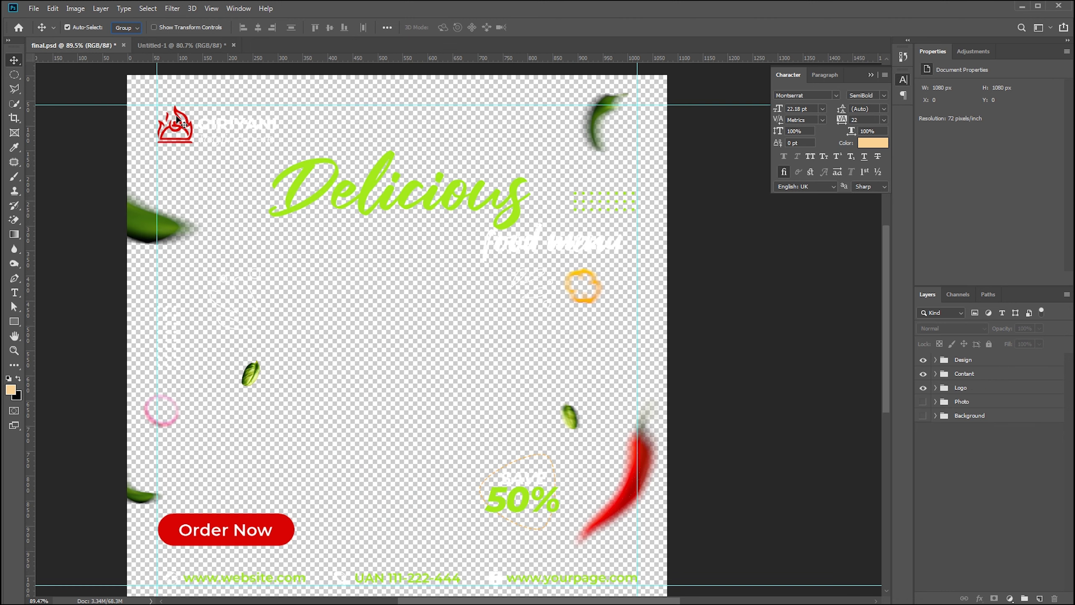
pyautogui.moveTo(181, 131); pyautogui.dragTo(321, 164)
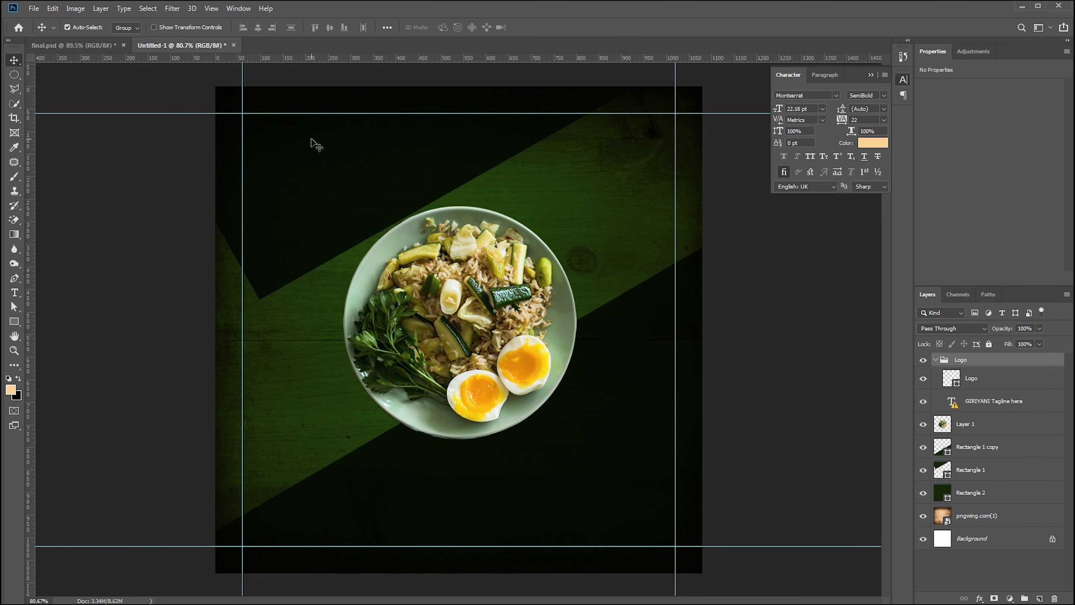
pyautogui.moveTo(321, 163); pyautogui.dragTo(312, 145)
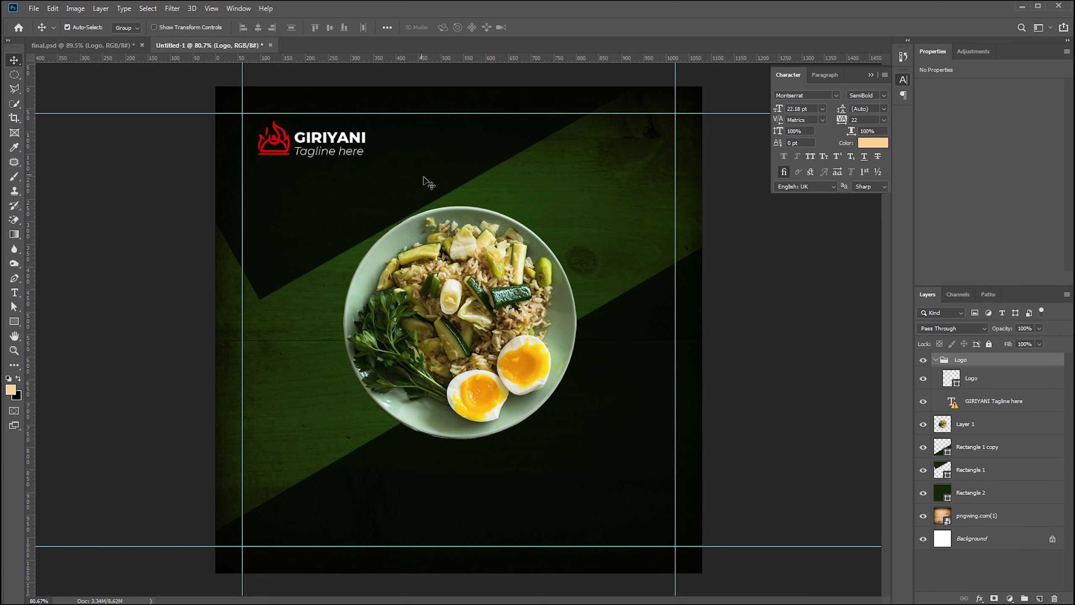
pyautogui.hotkey('ctrl', 't')
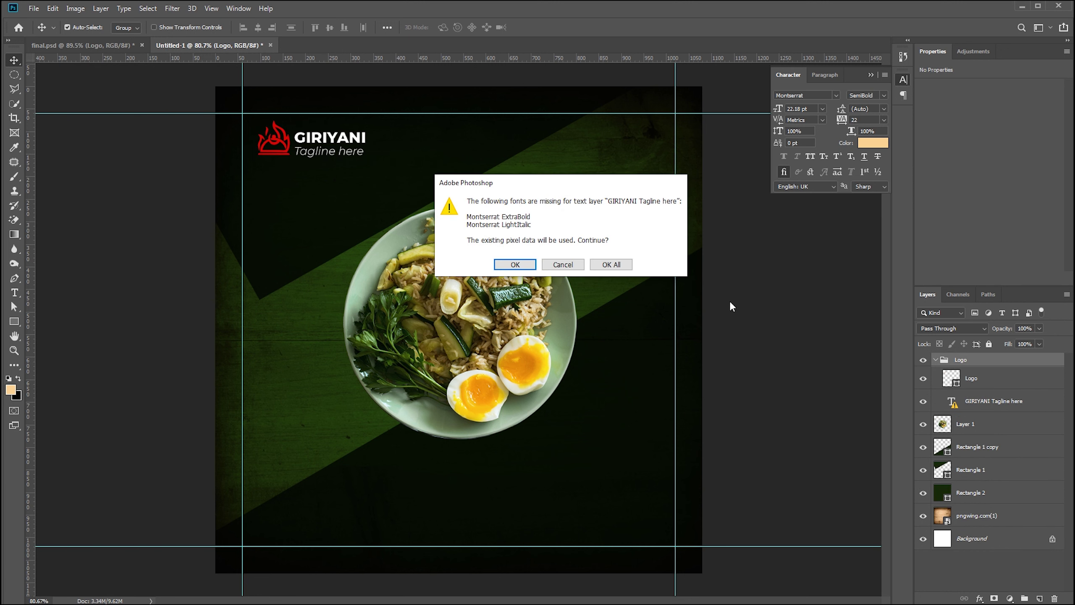
pyautogui.click(618, 264)
pyautogui.moveTo(279, 144); pyautogui.dragTo(263, 137)
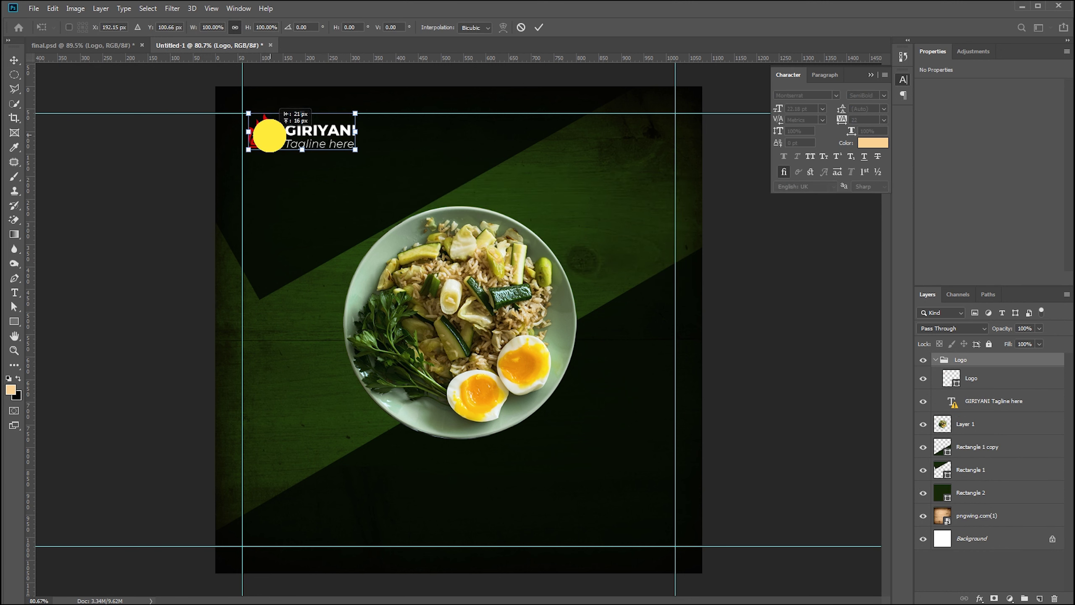
pyautogui.press('Return')
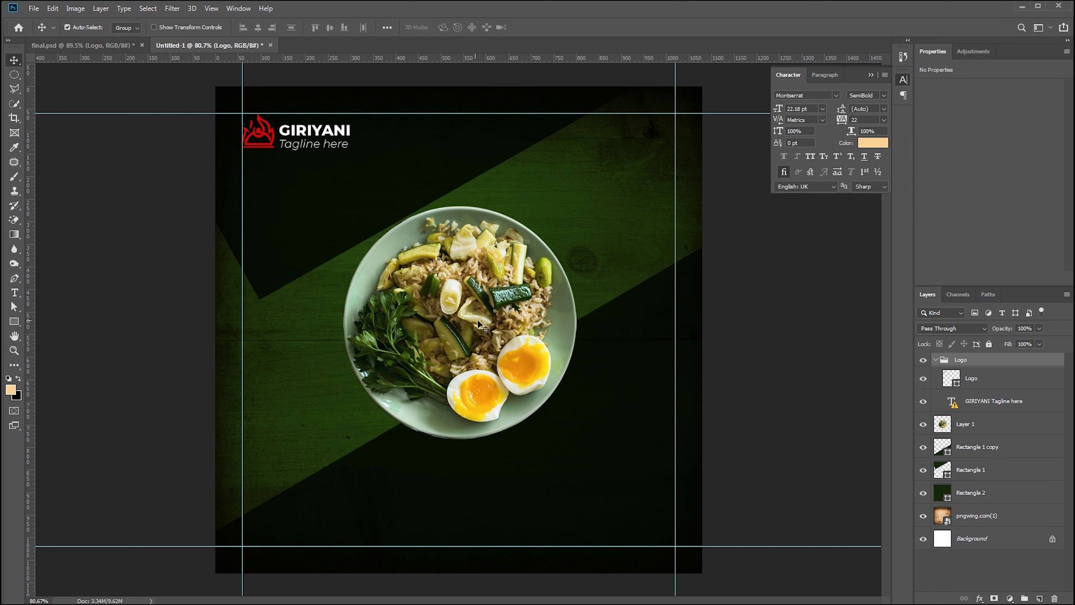
pyautogui.click(71, 45)
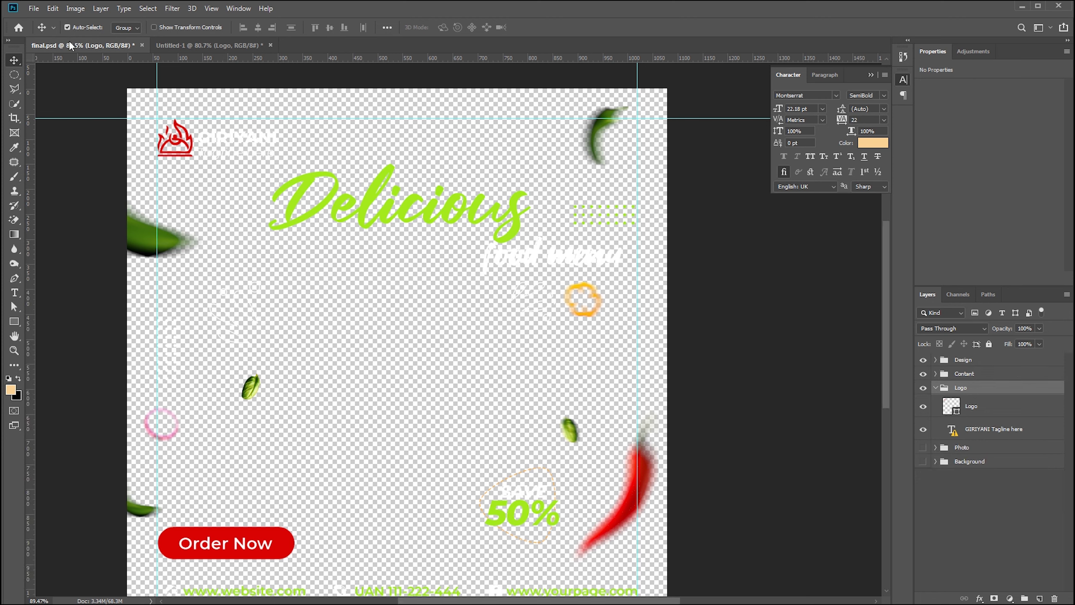
# Step: Copy the Content group (menu heading, SAVE 50% badge, Order Now button, contact line) into the post's margins
pyautogui.click(138, 241)
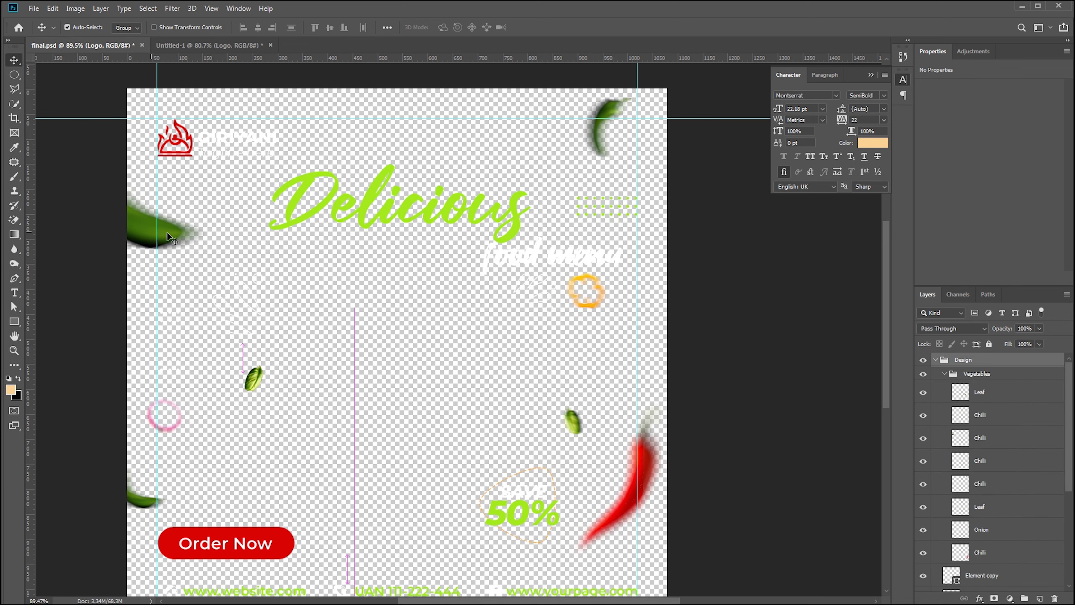
pyautogui.moveTo(285, 205); pyautogui.dragTo(174, 40)
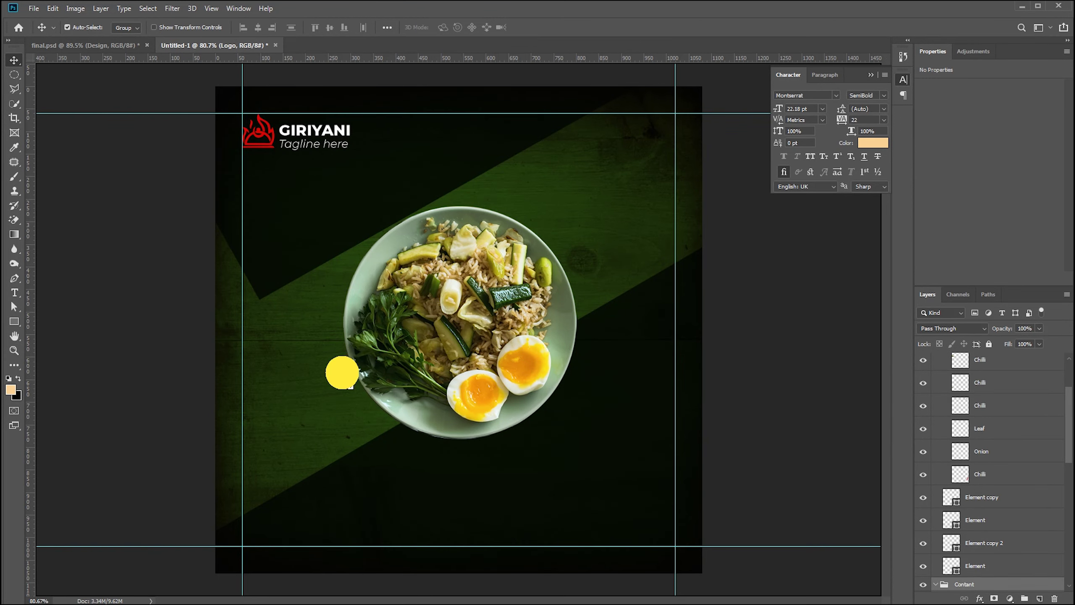
pyautogui.moveTo(175, 40); pyautogui.dragTo(341, 375)
pyautogui.hotkey('ctrl', 't')
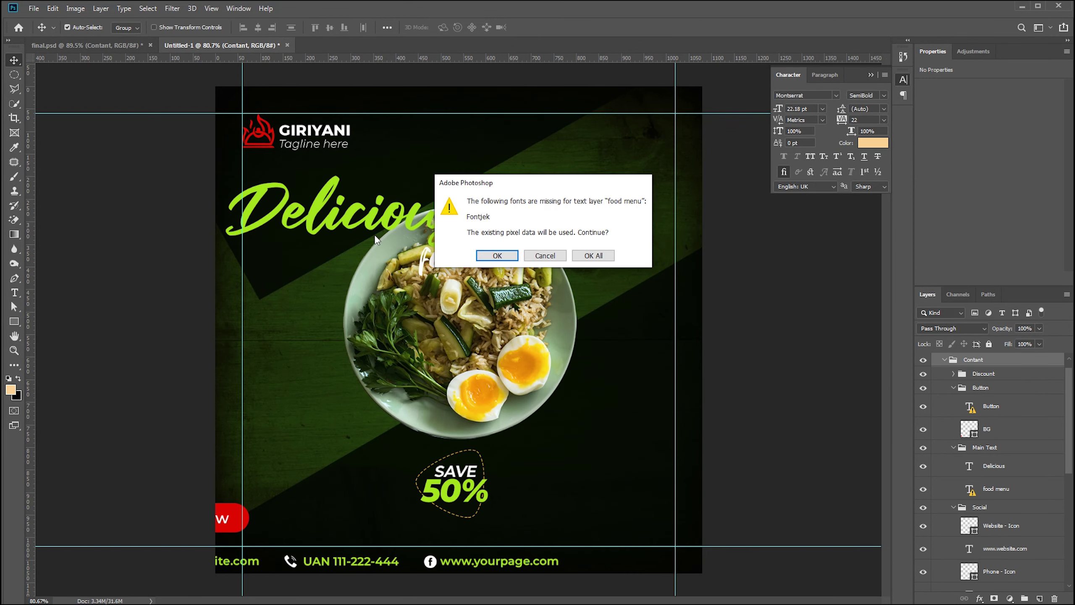
pyautogui.click(537, 250)
pyautogui.moveTo(307, 216); pyautogui.dragTo(420, 193)
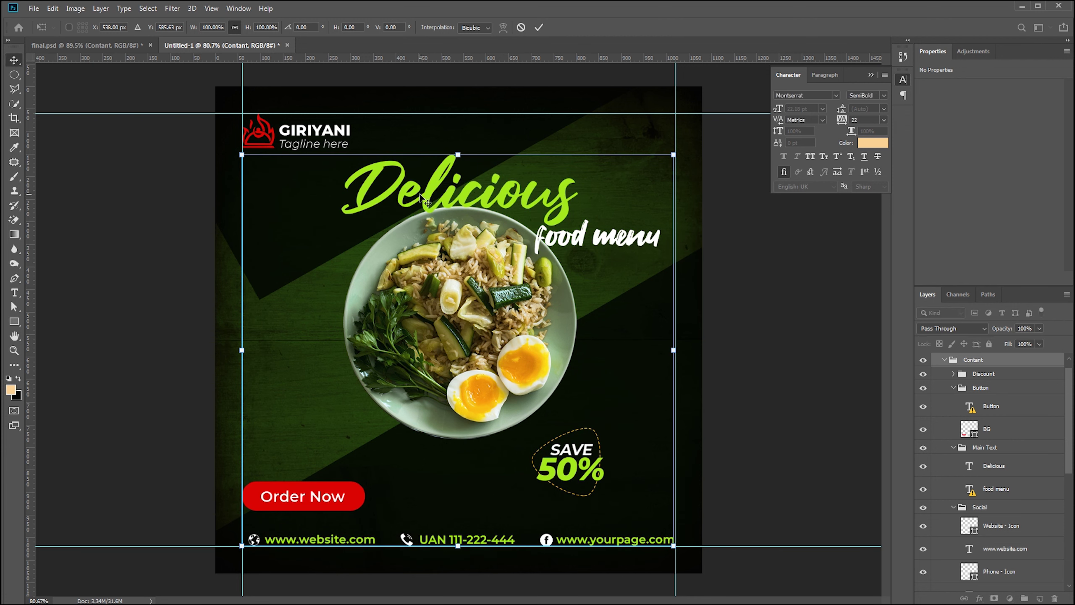
pyautogui.press('Return')
# Step: Shift the plate image (Layer 1) slightly left and down beneath the heading
pyautogui.click(423, 333)
pyautogui.moveTo(423, 334); pyautogui.dragTo(407, 339)
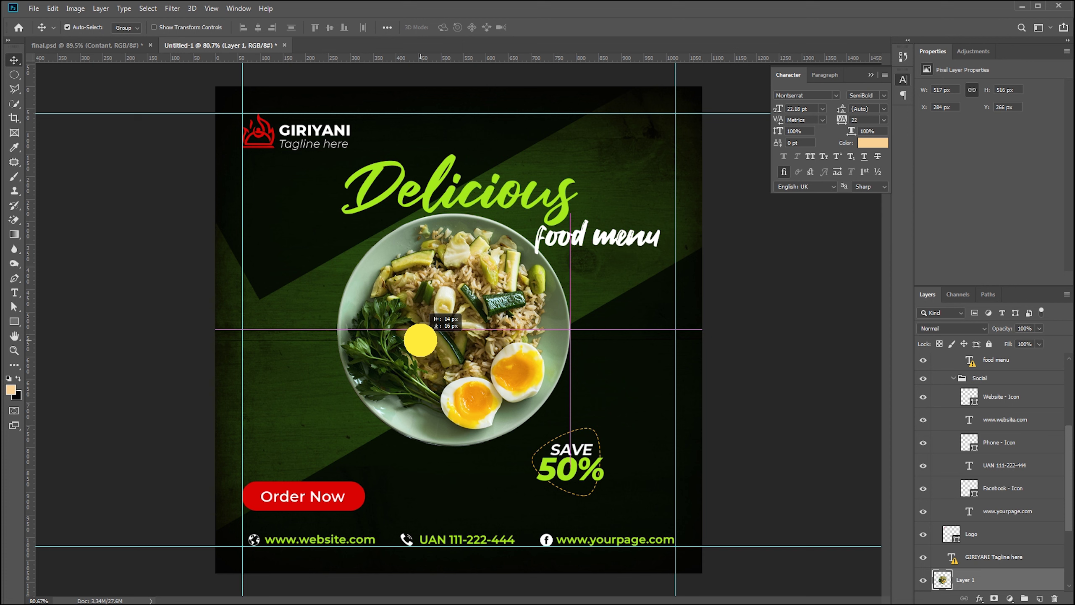
pyautogui.moveTo(407, 339); pyautogui.dragTo(414, 345)
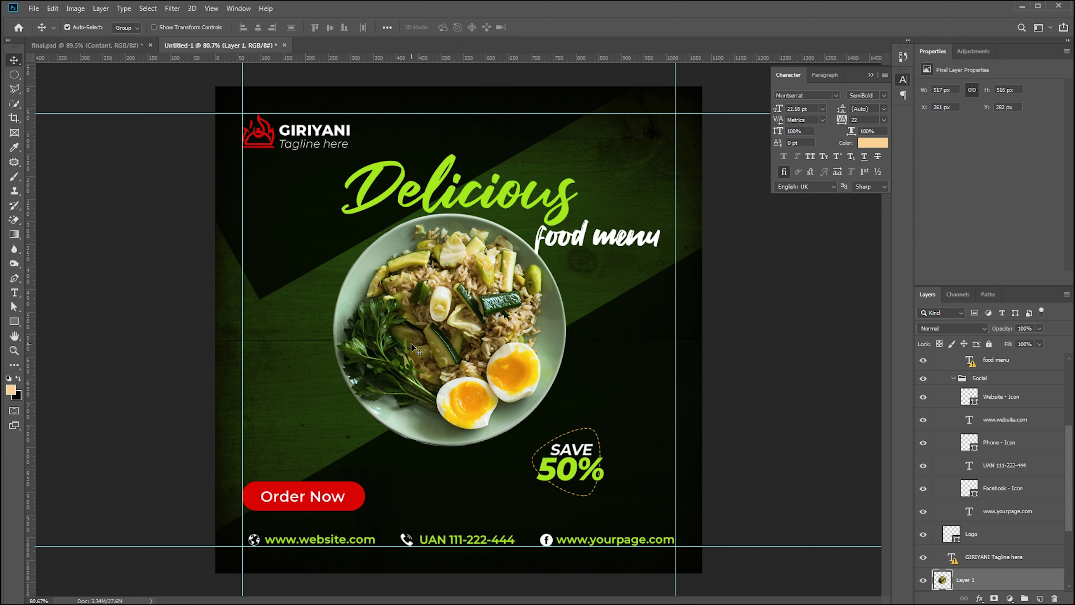
pyautogui.click(105, 43)
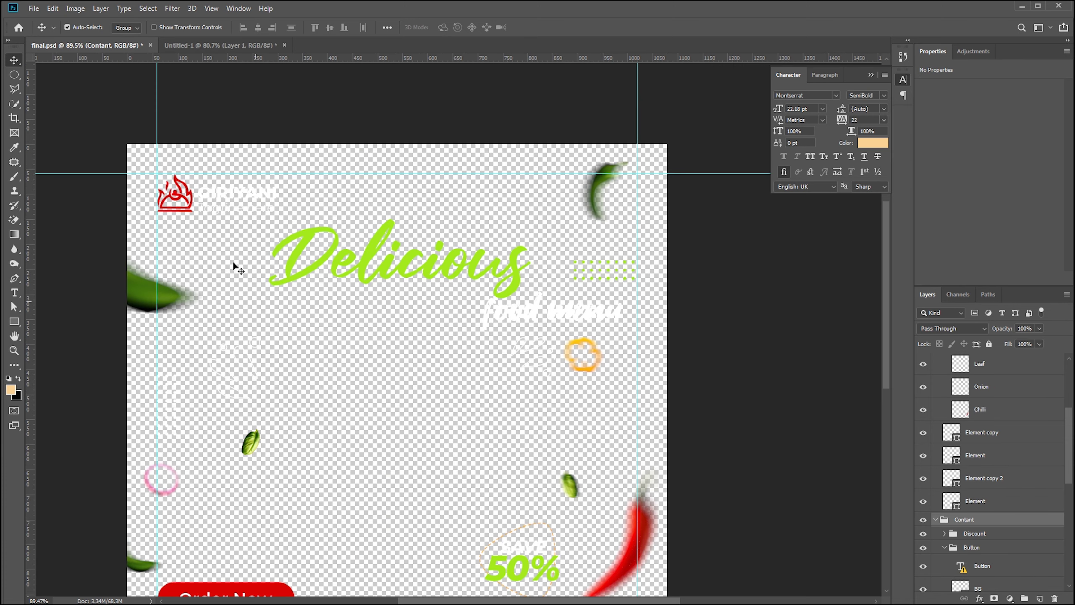
# Step: Copy the Design group of leaves, chilli, pepper and dot decorations around the plate, nudging it into place
pyautogui.moveTo(160, 289)
pyautogui.mouseDown()
pyautogui.moveTo(322, 339)
pyautogui.moveTo(321, 327)
pyautogui.mouseUp()
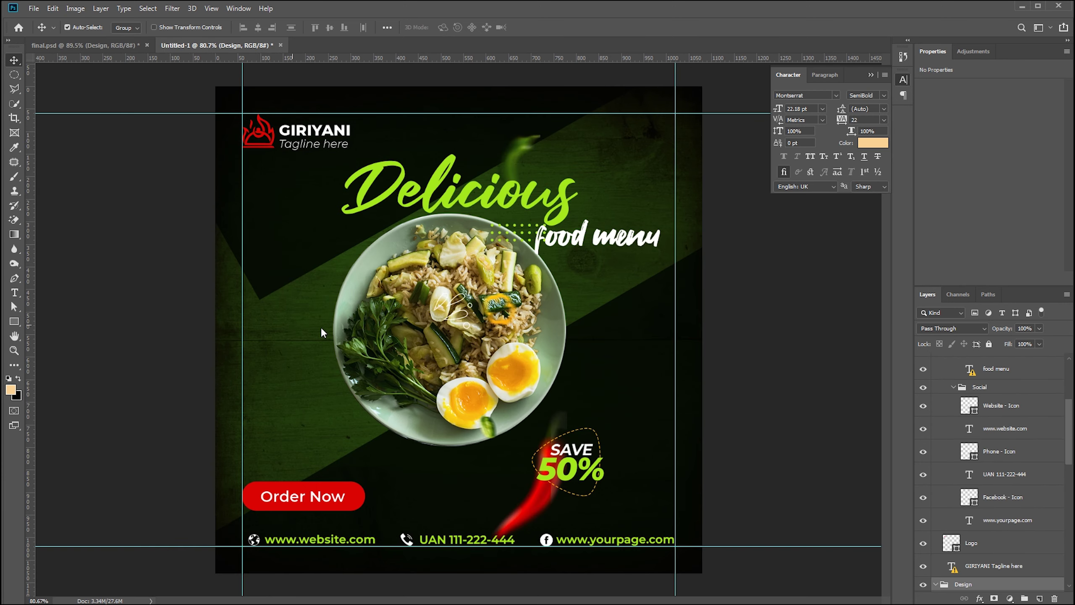
pyautogui.hotkey('ctrl', 't')
pyautogui.moveTo(284, 294); pyautogui.dragTo(410, 246)
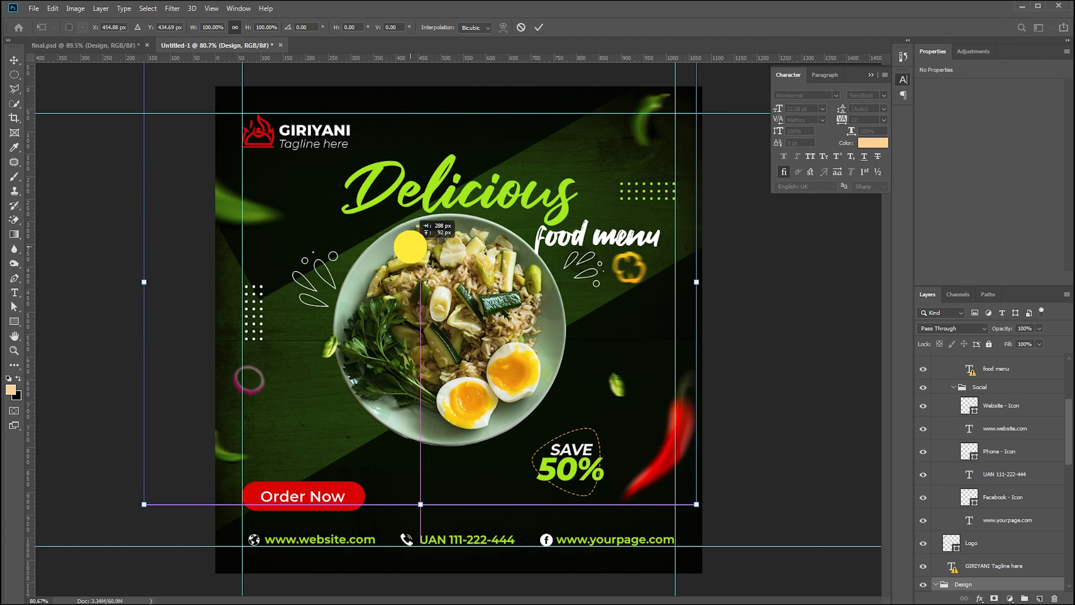
pyautogui.moveTo(409, 246); pyautogui.dragTo(410, 245)
pyautogui.press('Down')
pyautogui.press('Down')
pyautogui.press('Down')
pyautogui.press('Down')
pyautogui.press('Down')
pyautogui.press('Down')
pyautogui.press('Down')
pyautogui.press('Down')
pyautogui.press('Down')
pyautogui.press('Down')
pyautogui.press('Down')
pyautogui.press('Down')
pyautogui.press('Down')
pyautogui.press('Down')
pyautogui.press('Down')
pyautogui.press('Down')
pyautogui.press('Down')
pyautogui.press('Down')
pyautogui.press('Down')
pyautogui.press('Down')
pyautogui.press('Down')
pyautogui.press('Down')
pyautogui.press('Down')
pyautogui.press('Left')
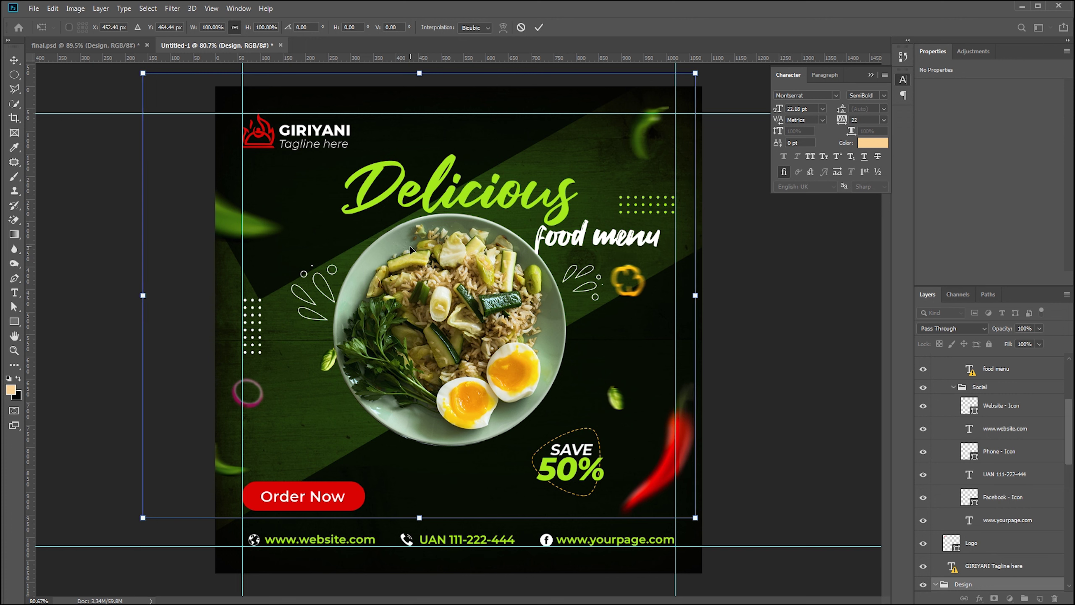
pyautogui.press('Left')
pyautogui.press('Left')
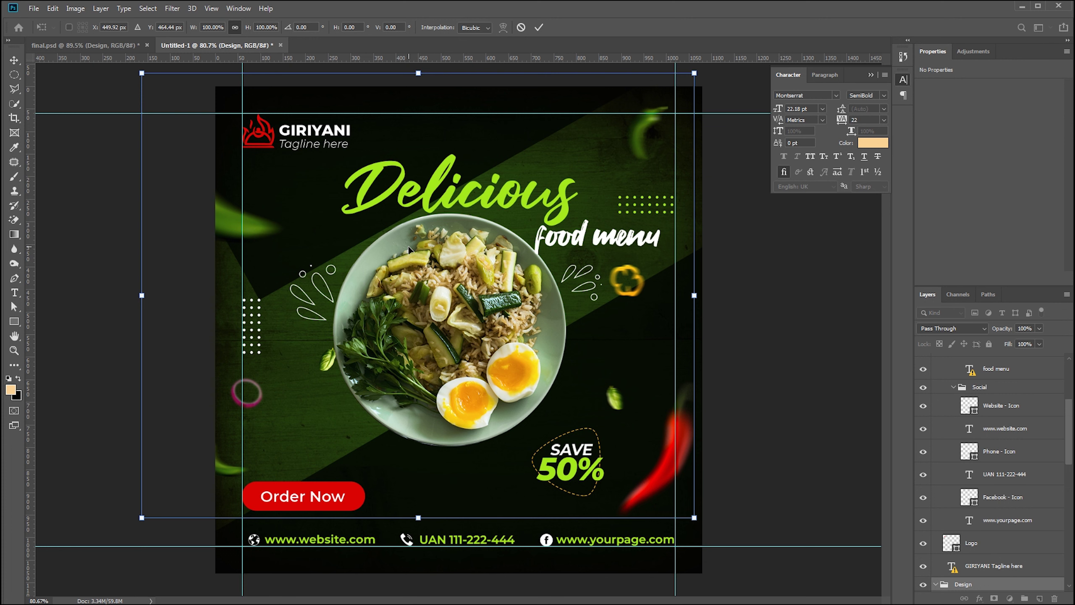
pyautogui.press('Return')
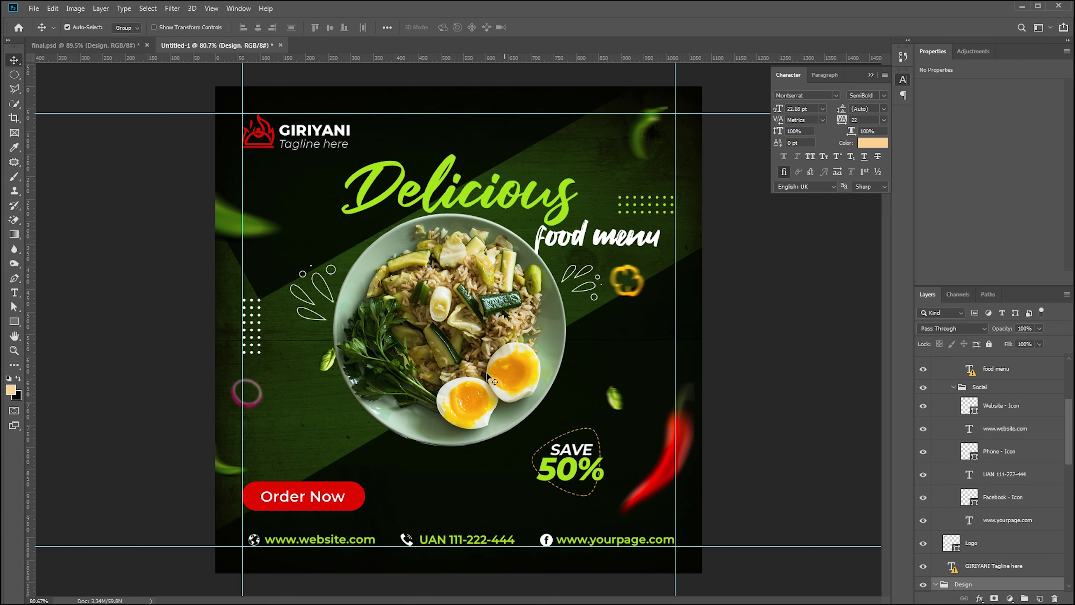
# Step: Hide the guides with Ctrl+; and deselect all layers to view the finished post
pyautogui.hotkey('ctrl', ';')
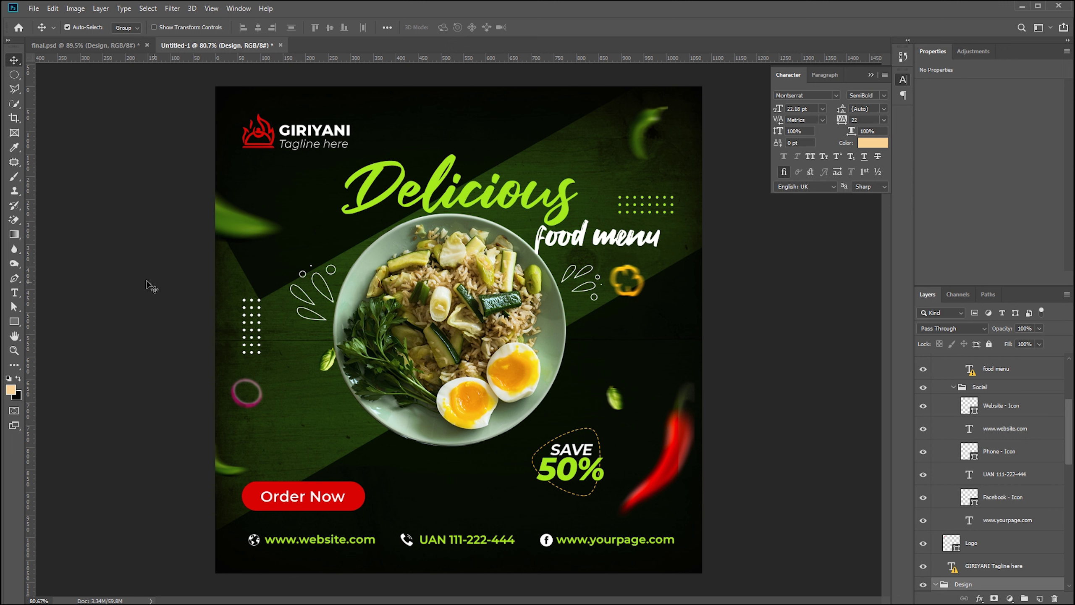
pyautogui.click(156, 268)
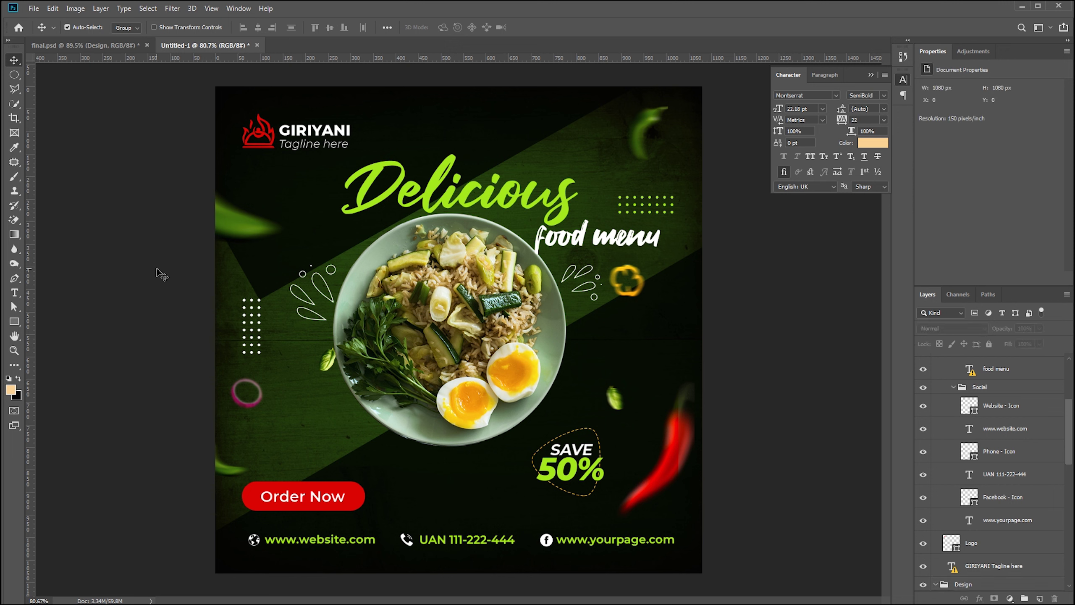